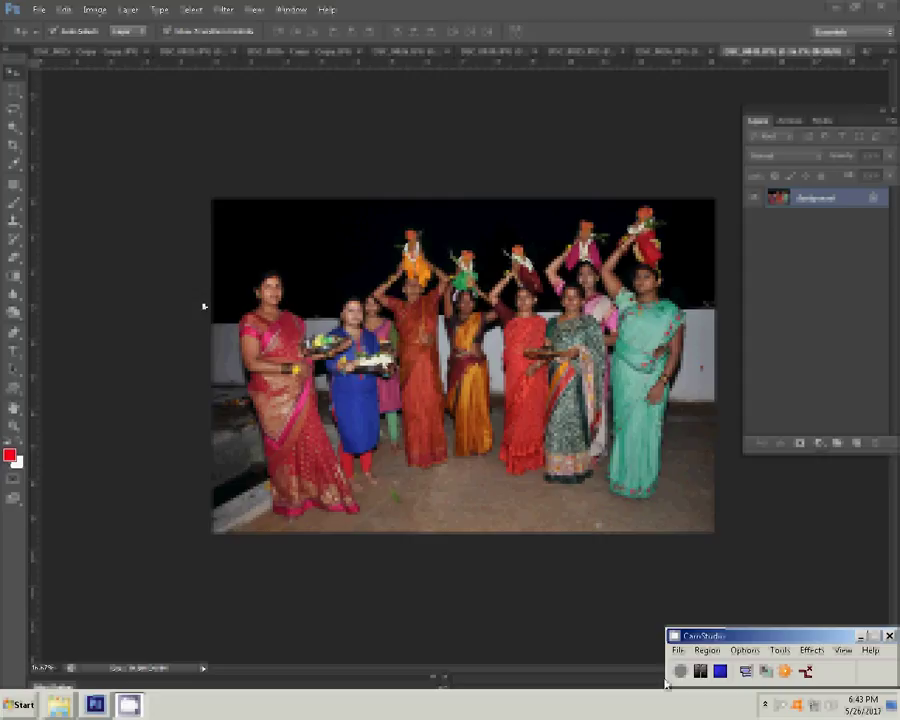
# - Resize the group photo to 8 inches wide with Image Size
pyautogui.click(84, 14)
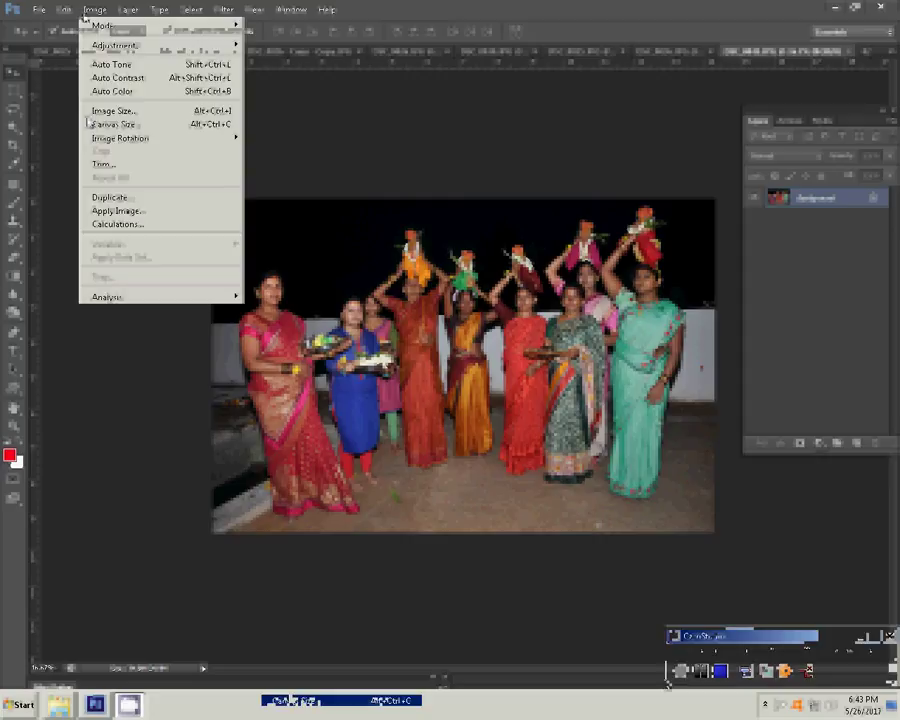
pyautogui.click(229, 112)
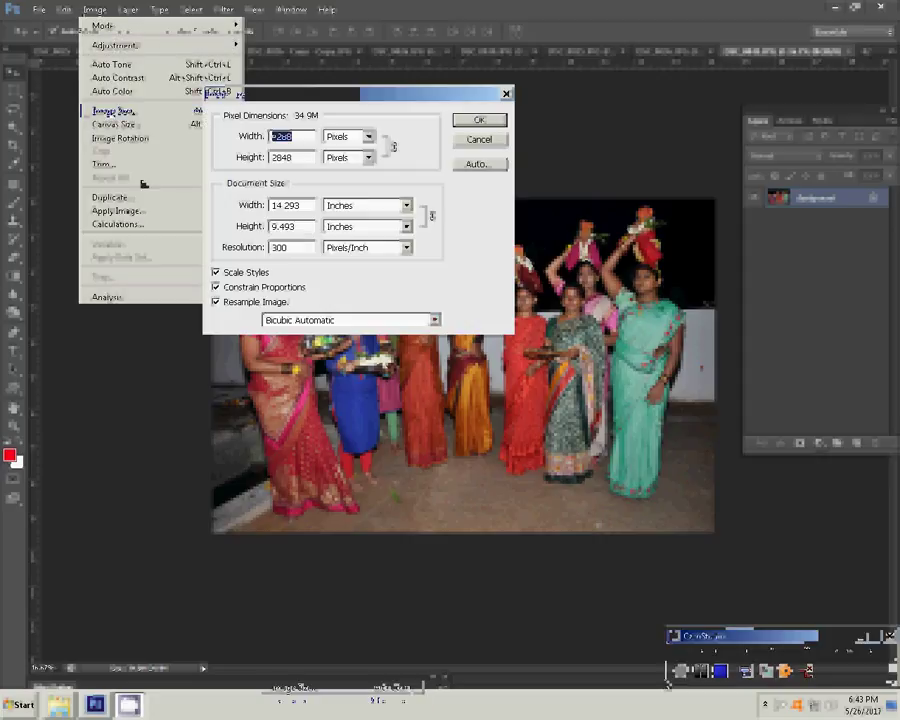
pyautogui.write('8')
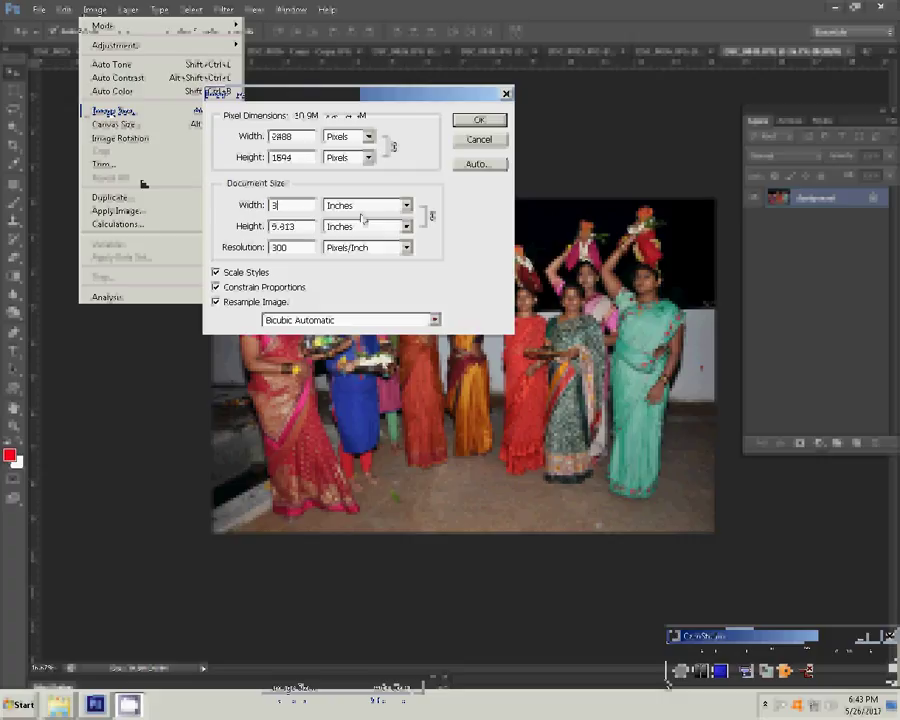
pyautogui.click(486, 122)
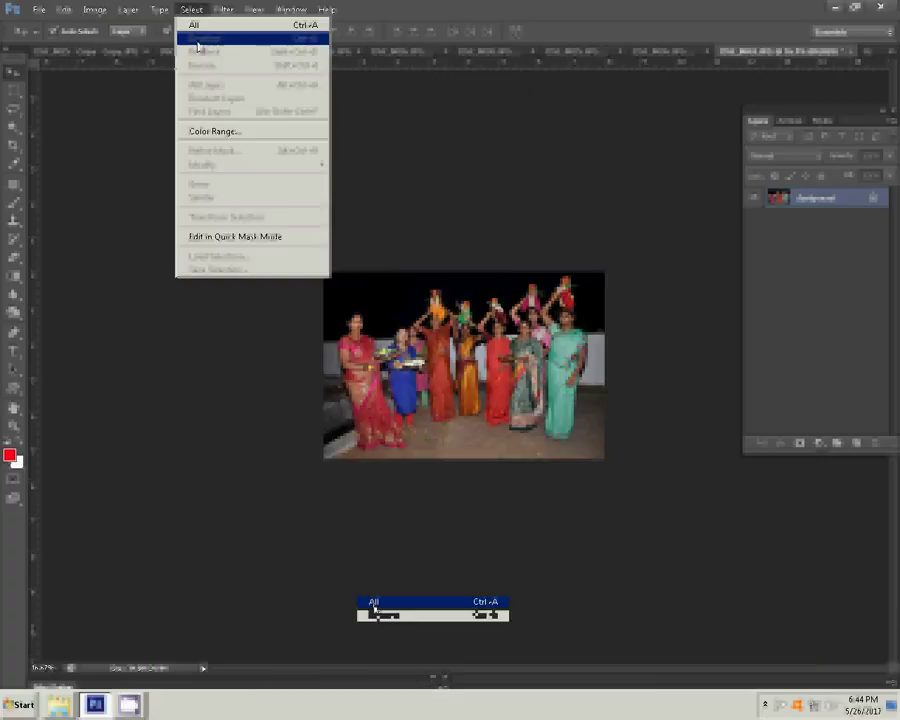
# - Cut the whole group photo to the clipboard and close its document without saving
pyautogui.click(64, 10)
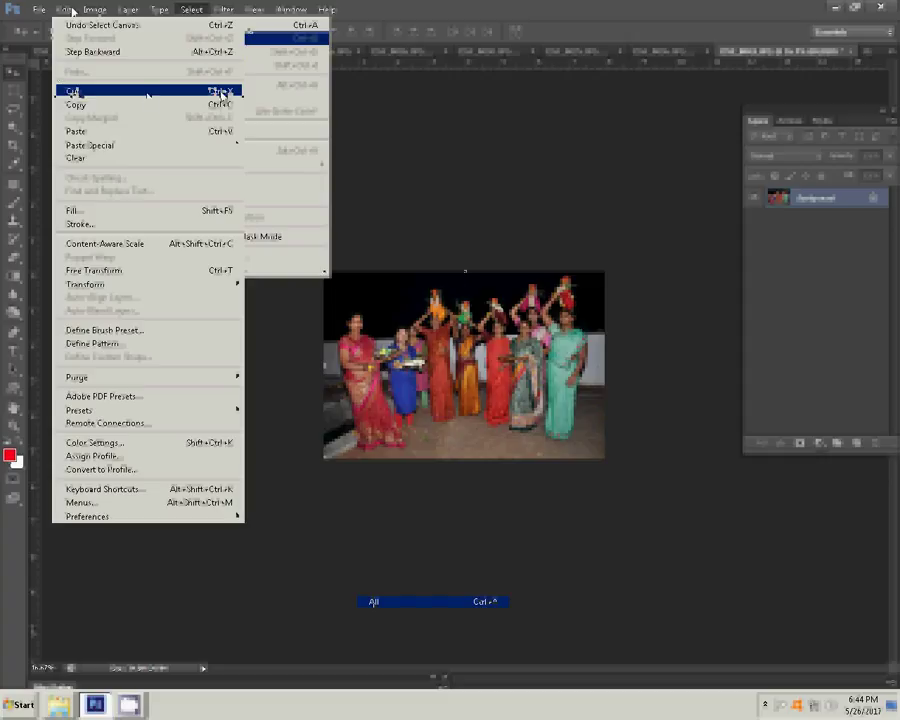
pyautogui.click(222, 94)
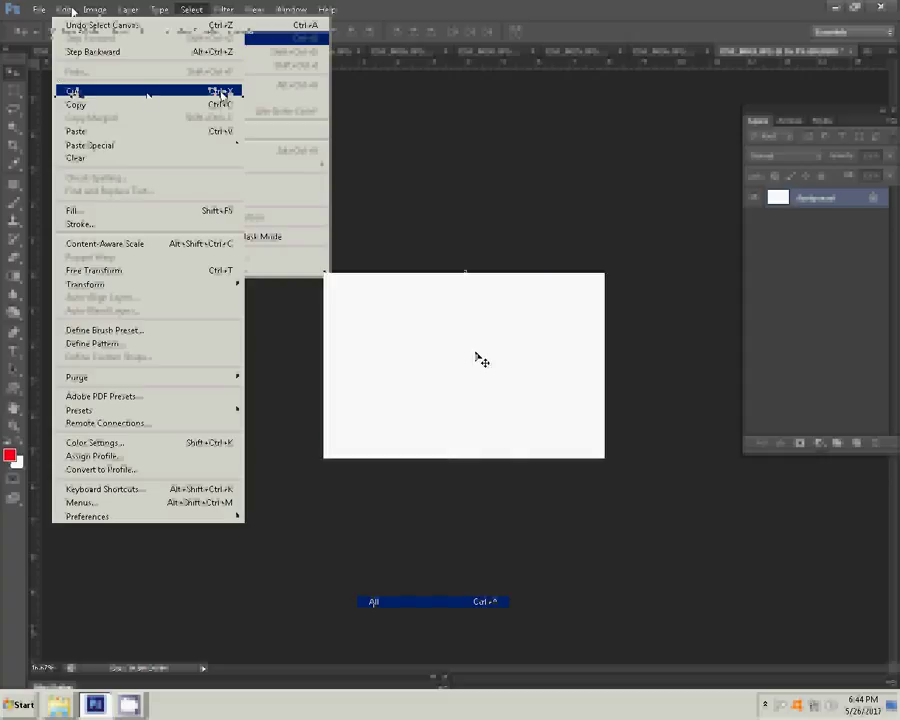
pyautogui.click(847, 52)
pyautogui.press('n')
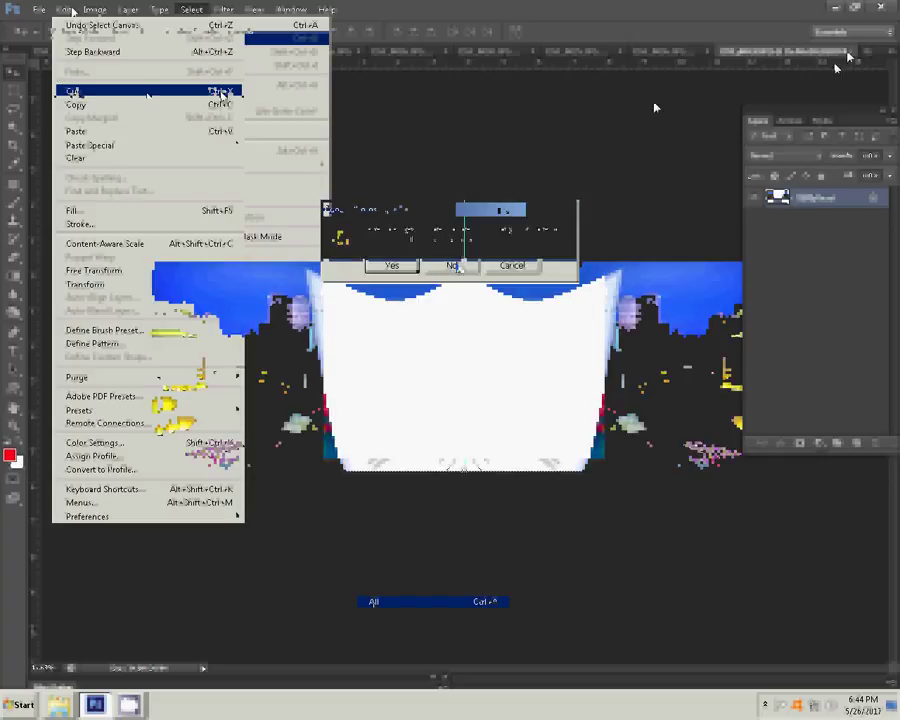
# - Paste the group photo into the city-skyline template as a new layer
pyautogui.hotkey('ctrl', 'v')
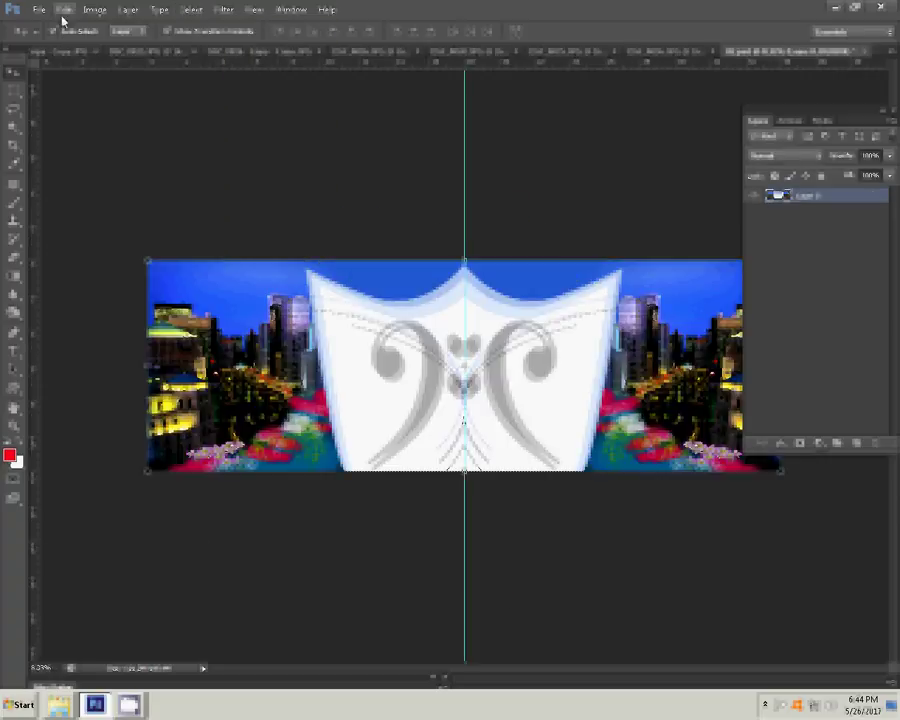
pyautogui.click(63, 11)
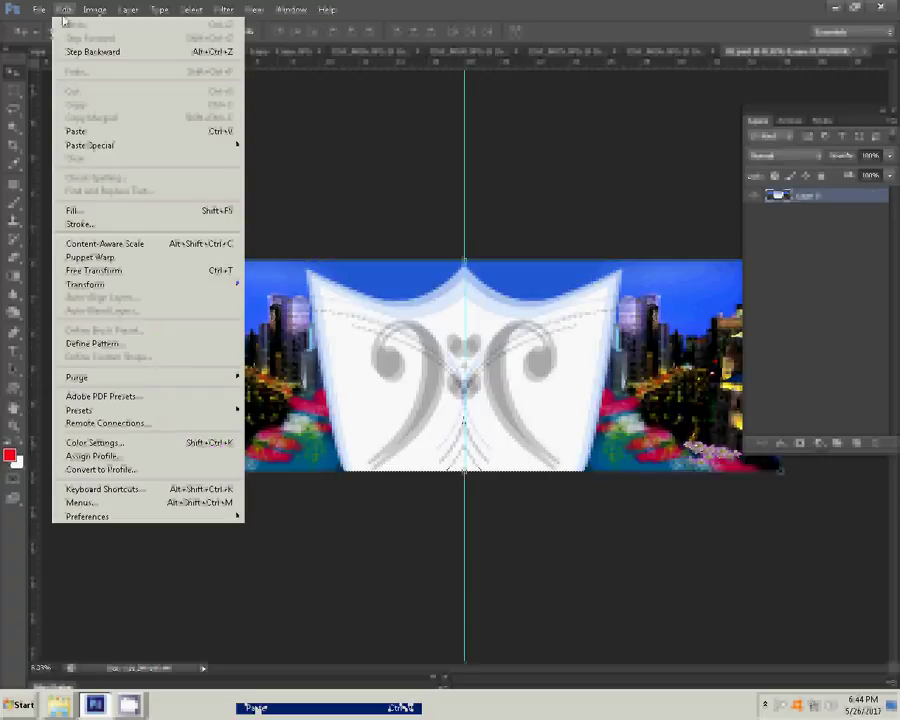
pyautogui.click(220, 141)
pyautogui.hotkey('ctrl', 'z')
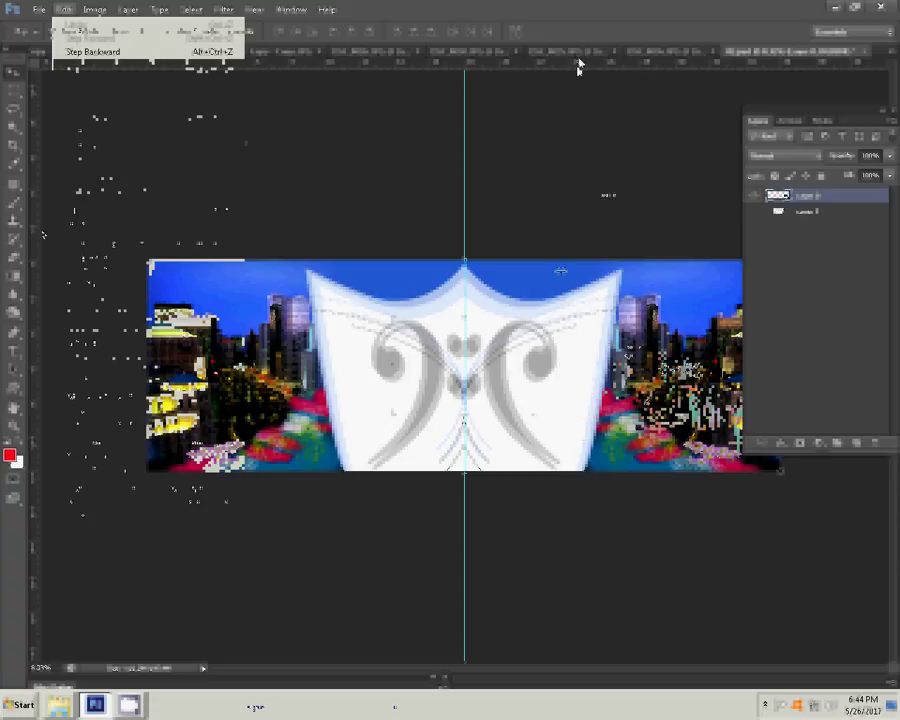
# - Add a horizontal guide near the template's bottom and change the guide colour to blue (3c02e3)
pyautogui.moveTo(578, 66); pyautogui.dragTo(108, 463)
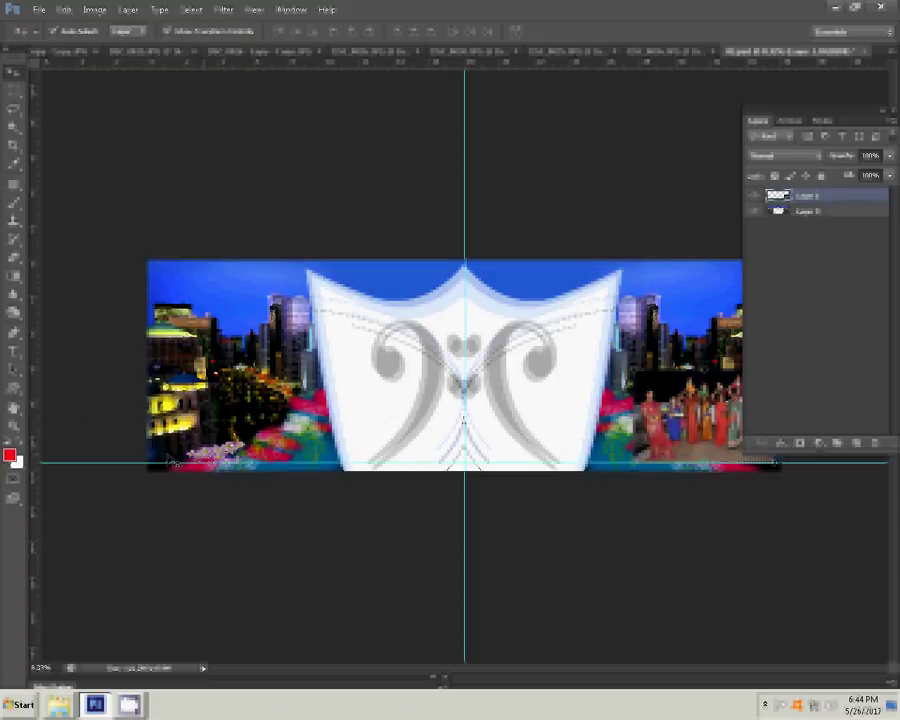
pyautogui.doubleClick(108, 463)
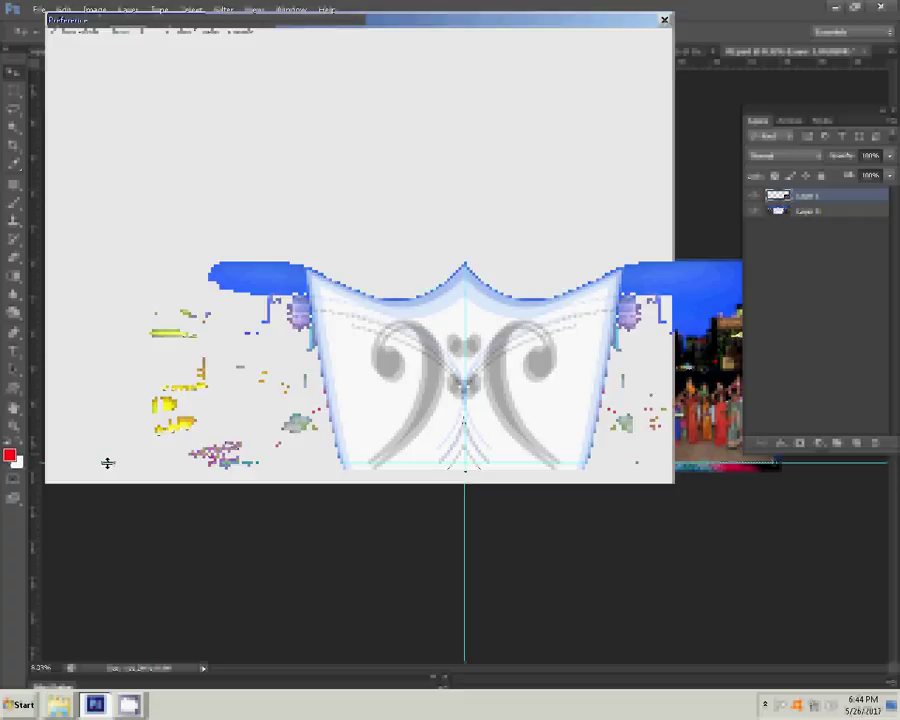
pyautogui.click(585, 66)
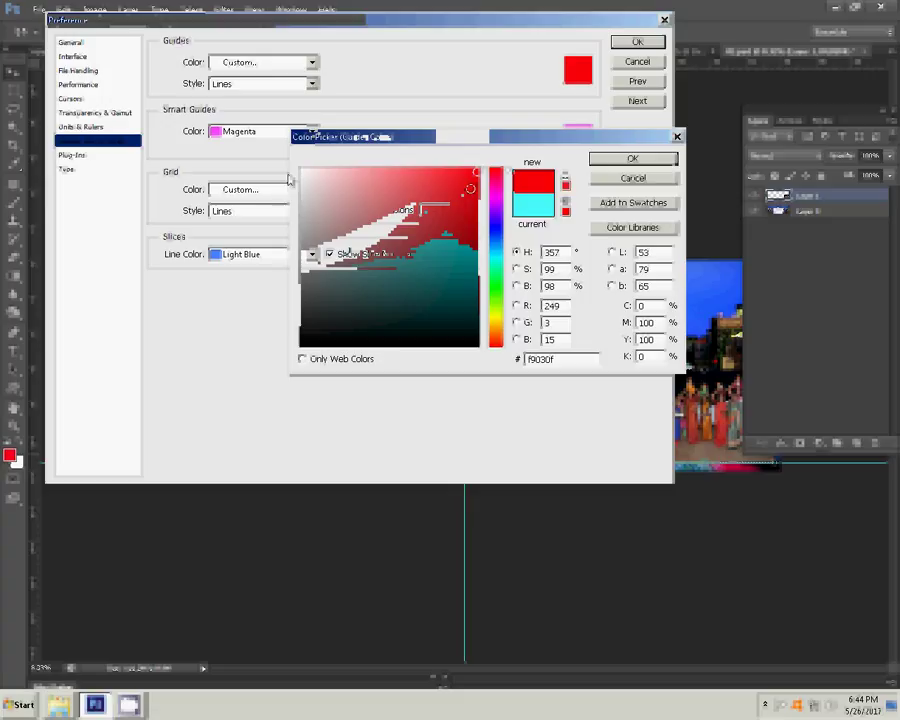
pyautogui.click(301, 168)
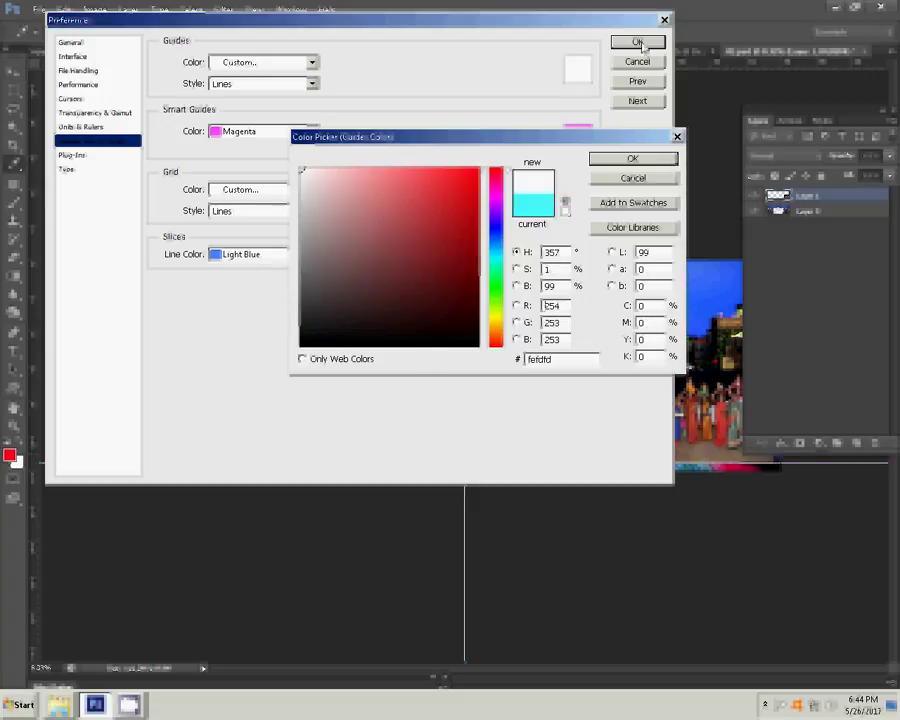
pyautogui.click(495, 212)
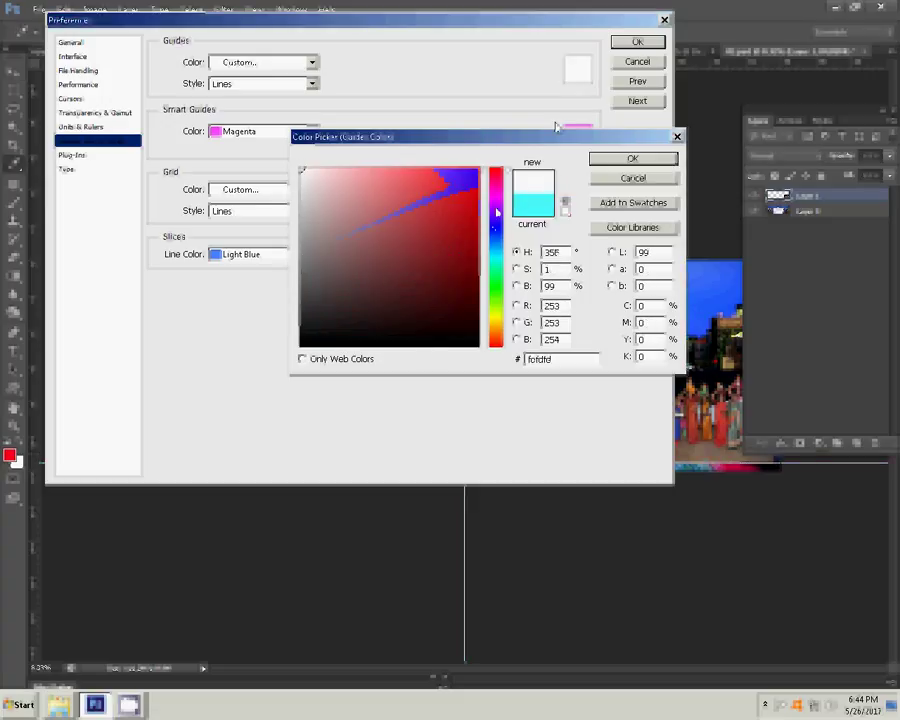
pyautogui.click(477, 188)
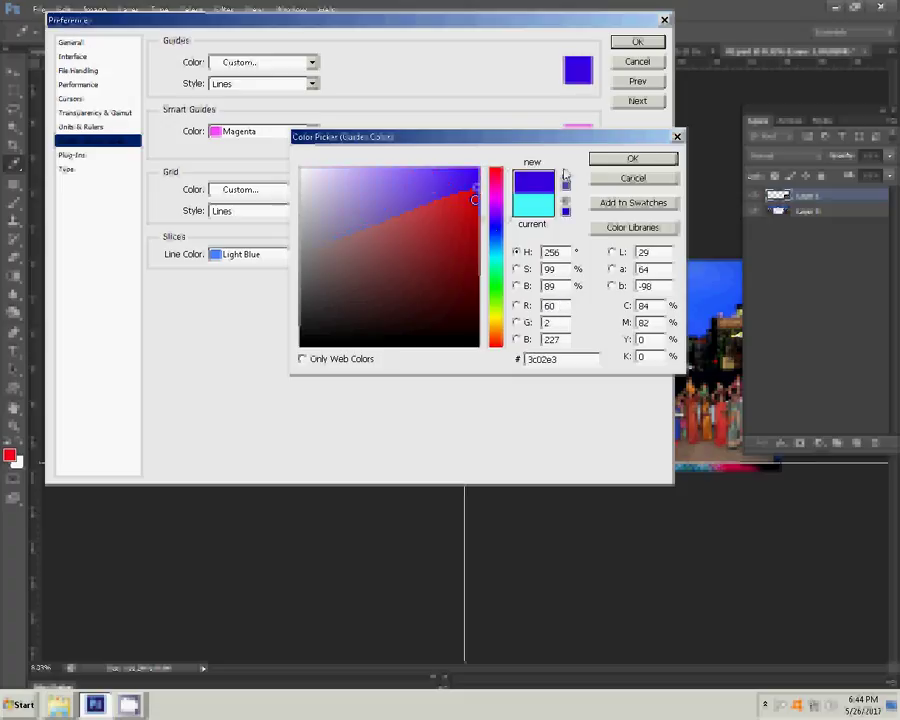
pyautogui.click(635, 160)
pyautogui.click(648, 43)
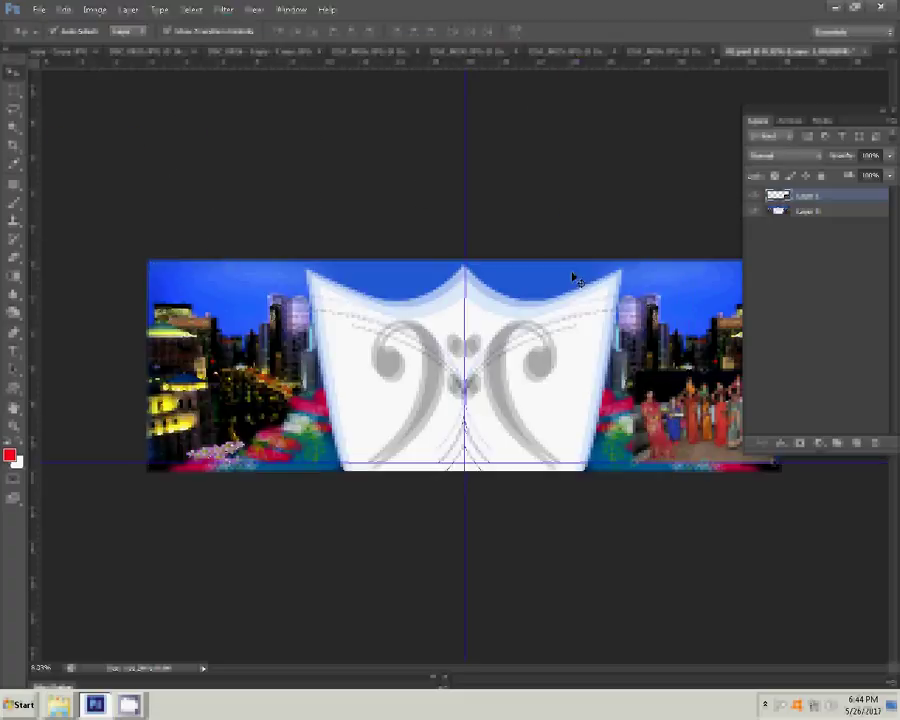
# - Resize the cow photo to 8 inches wide with Image Size (Ctrl+Alt+I)
pyautogui.click(650, 52)
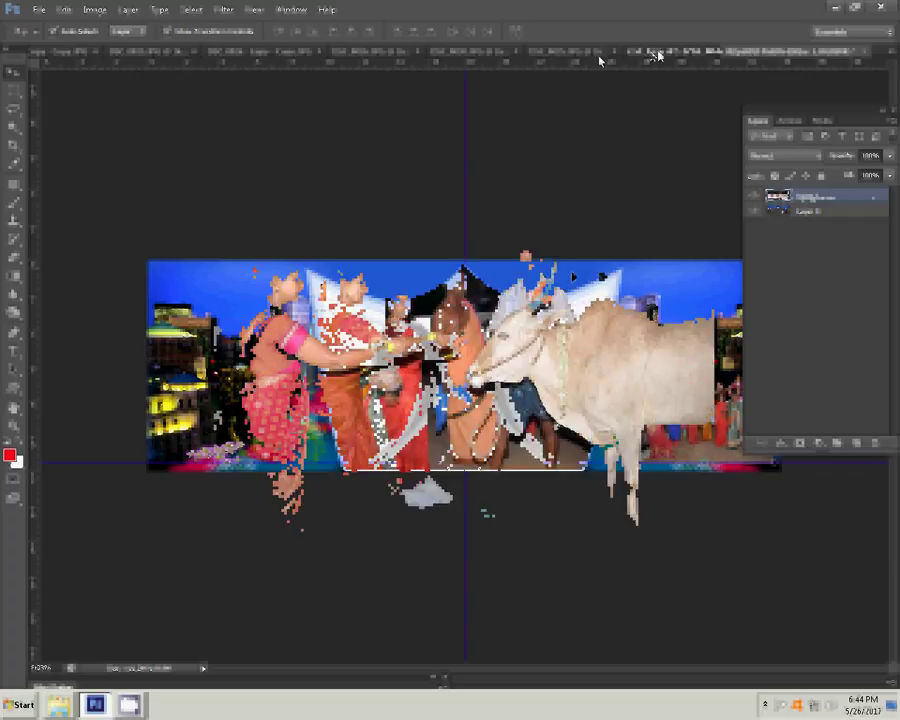
pyautogui.hotkey('ctrl', 'alt', 'i')
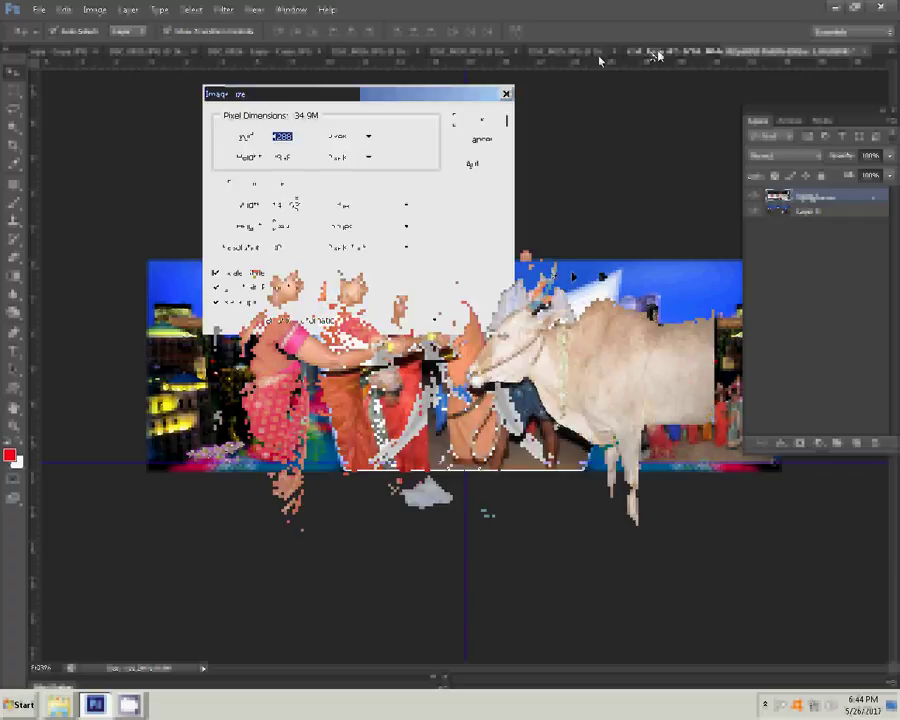
pyautogui.press('Tab')
pyautogui.press('Tab')
pyautogui.write('8')
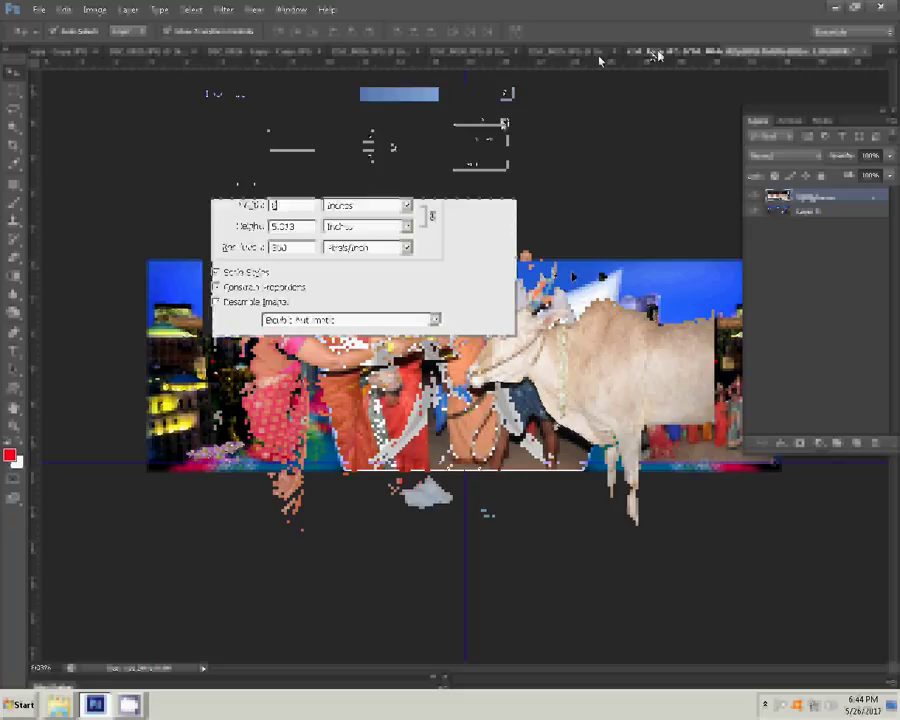
pyautogui.press('Return')
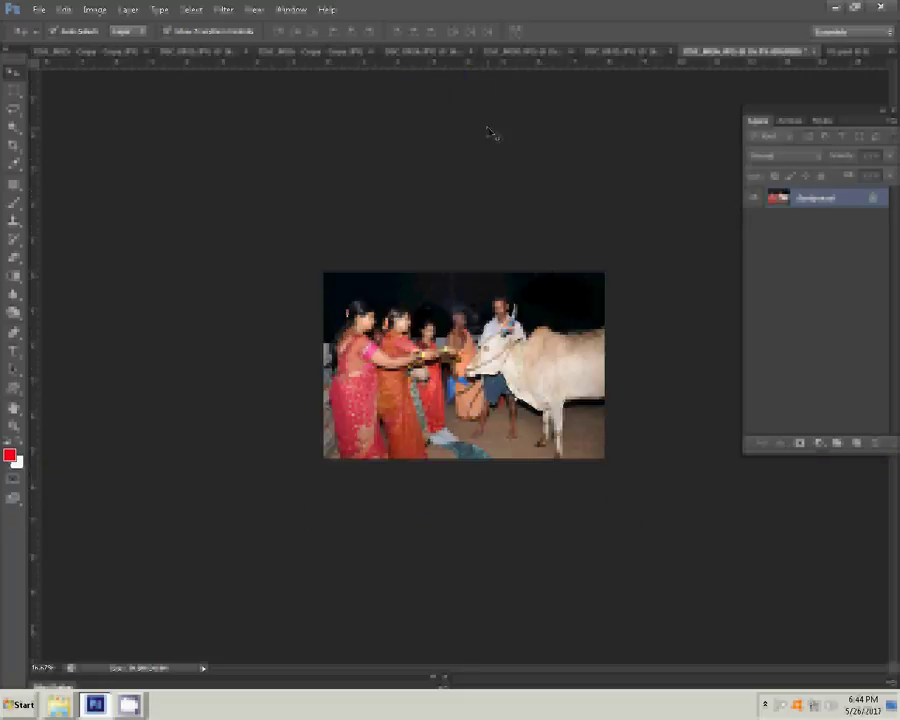
# - Close the finished photo documents without saving and show the Actions panel
pyautogui.hotkey('ctrl', 'BackSpace')
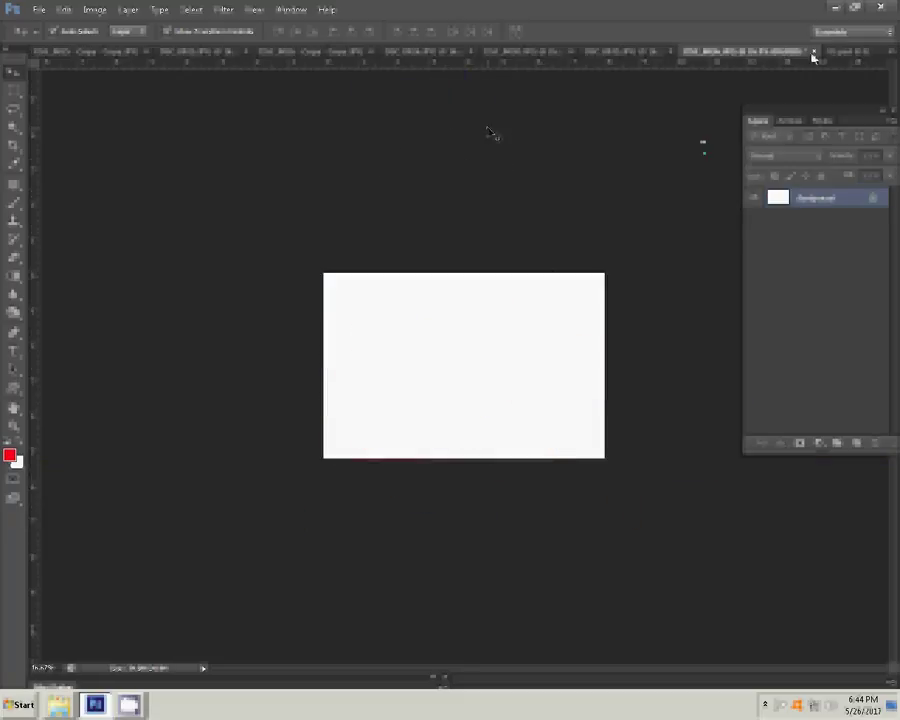
pyautogui.click(812, 52)
pyautogui.click(452, 265)
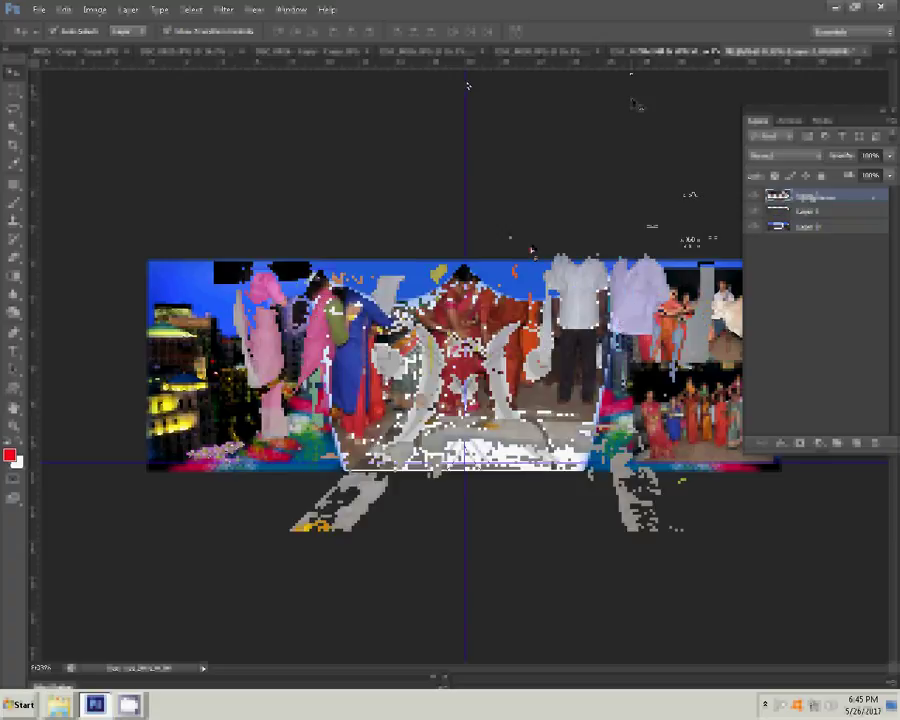
pyautogui.click(790, 121)
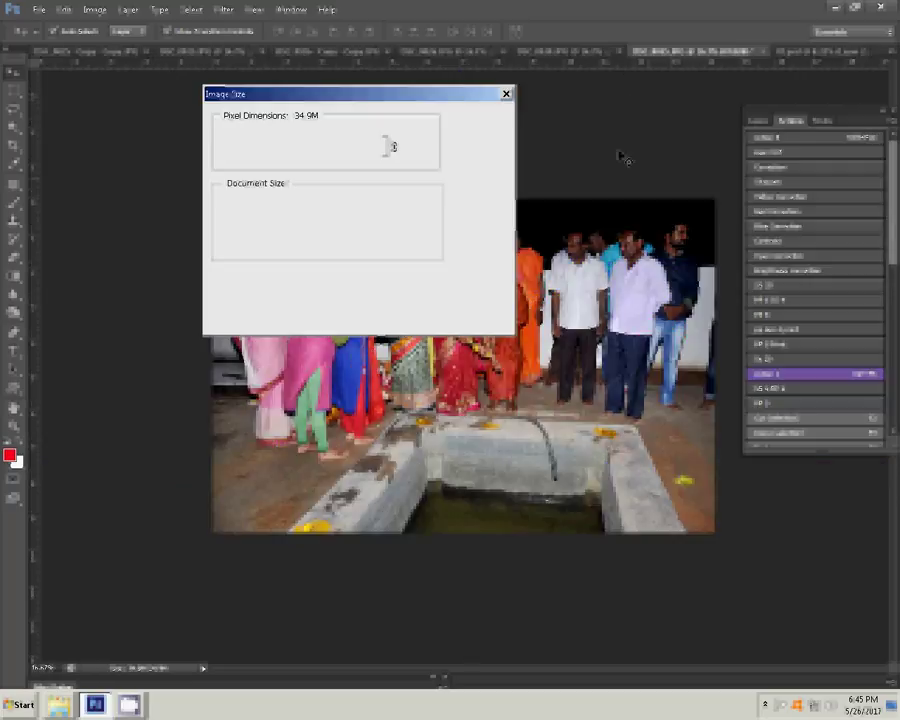
# - Set the pond photo's document width to 8 inches, then close it without saving
pyautogui.doubleClick(309, 206)
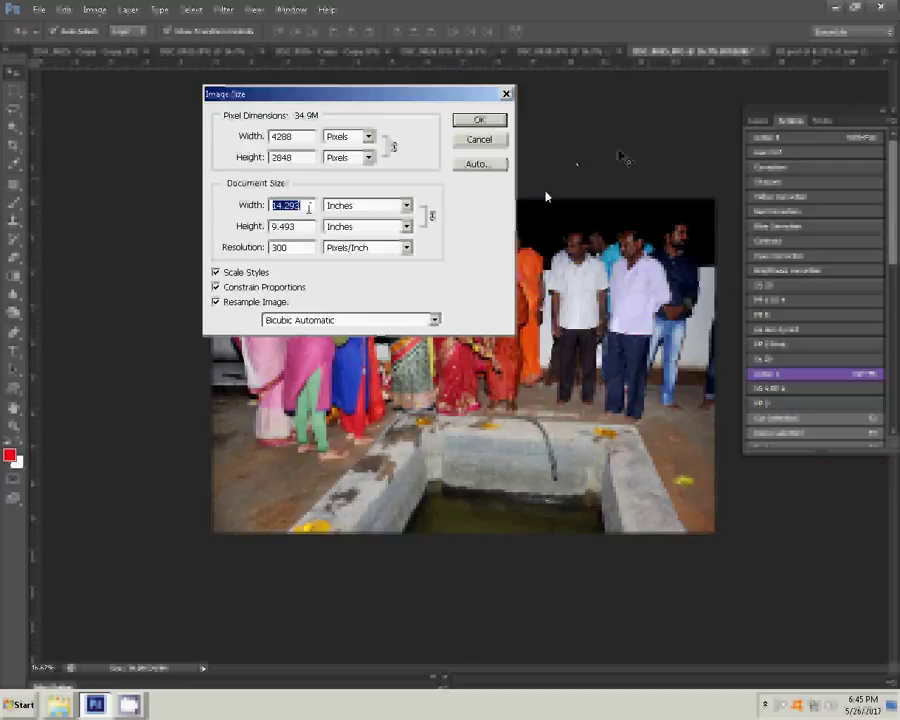
pyautogui.write('8')
pyautogui.click(482, 121)
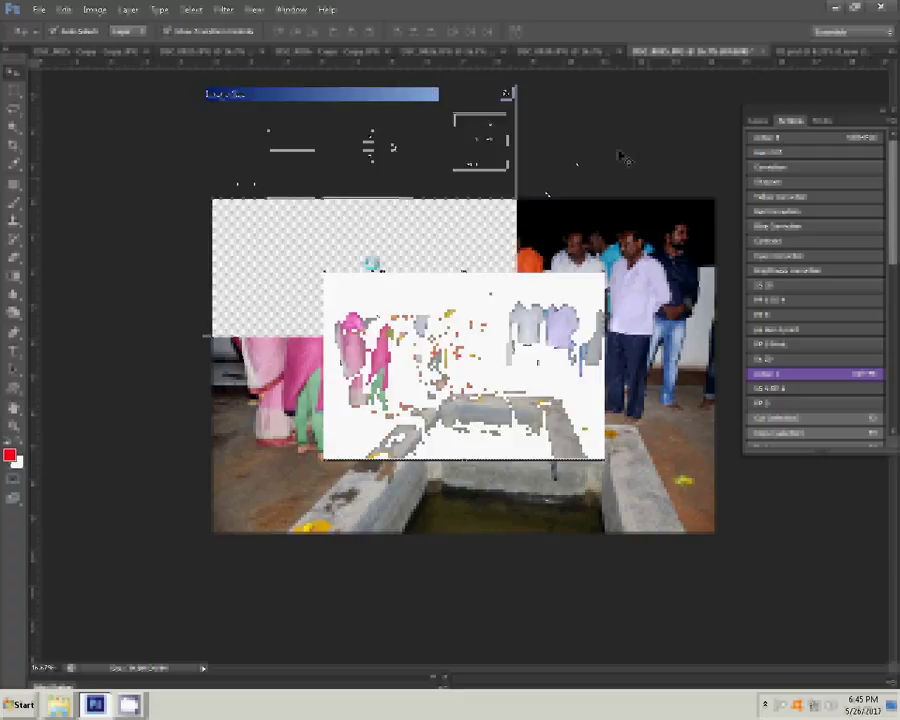
pyautogui.click(762, 51)
pyautogui.click(451, 266)
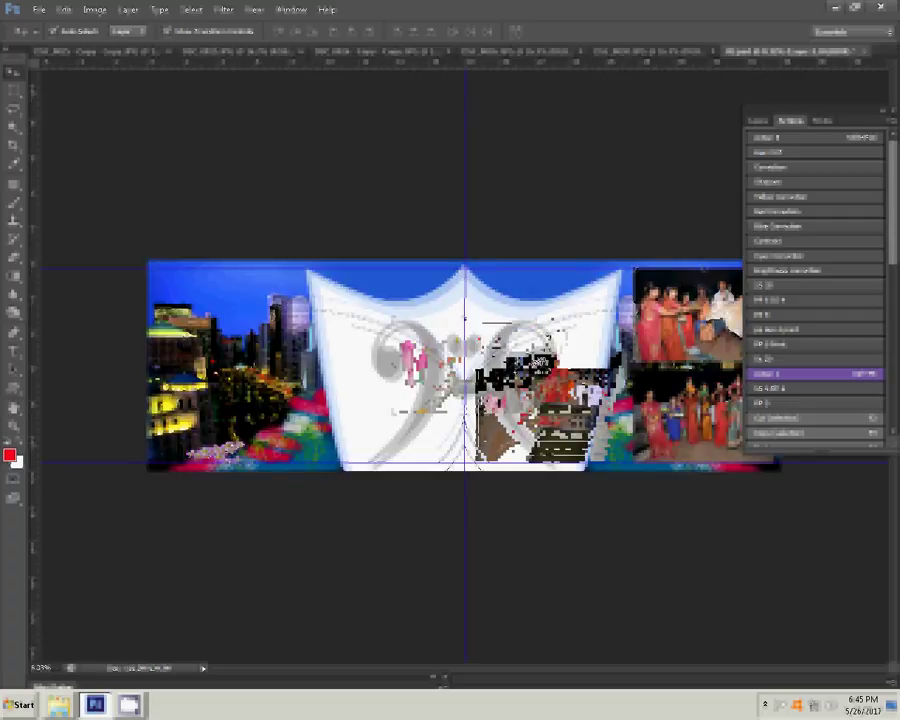
# - Resize the next event photo to 8 inches wide and close it without saving
pyautogui.click(639, 52)
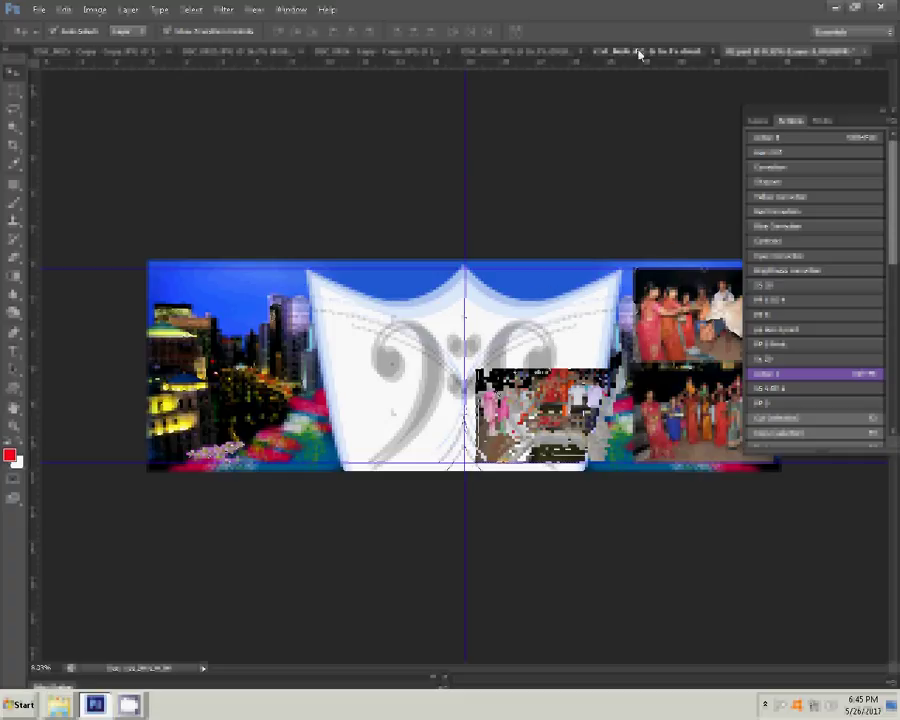
pyautogui.hotkey('ctrl', 'alt', 'i')
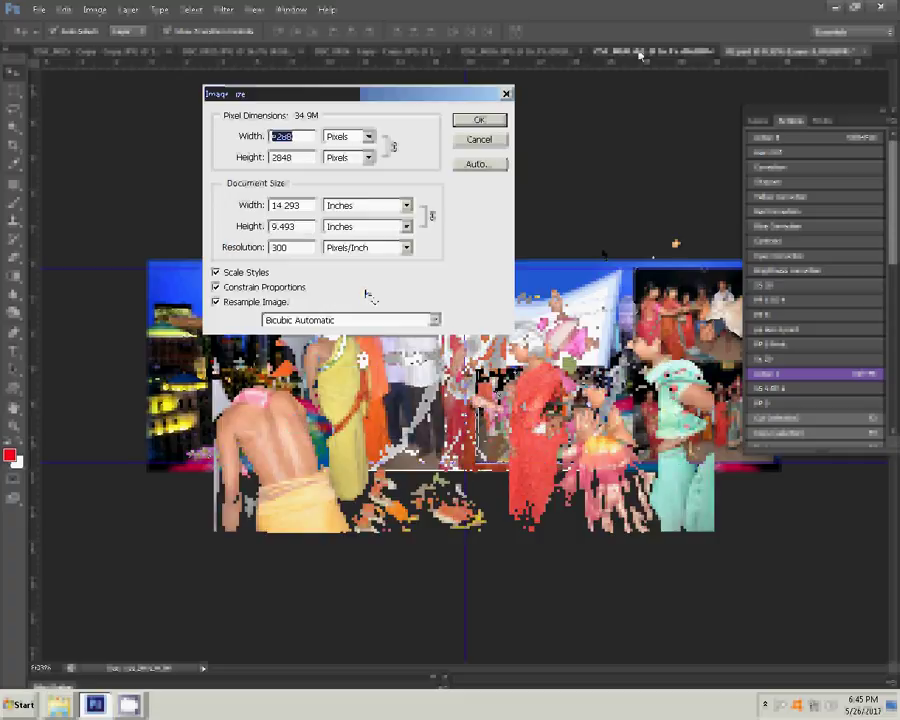
pyautogui.press('Tab')
pyautogui.press('Tab')
pyautogui.write('8')
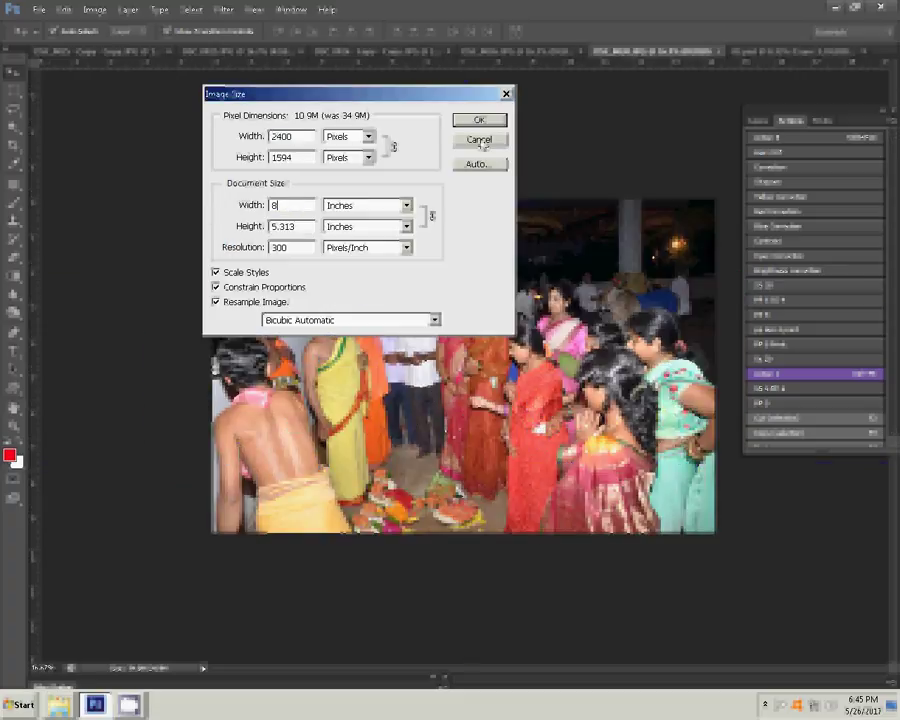
pyautogui.click(476, 121)
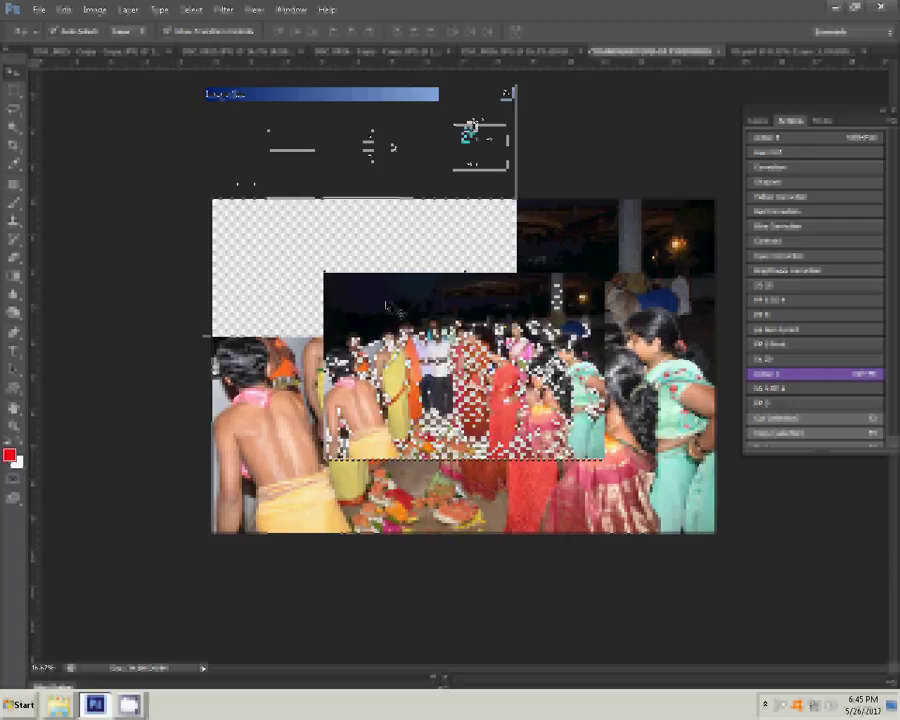
pyautogui.click(718, 50)
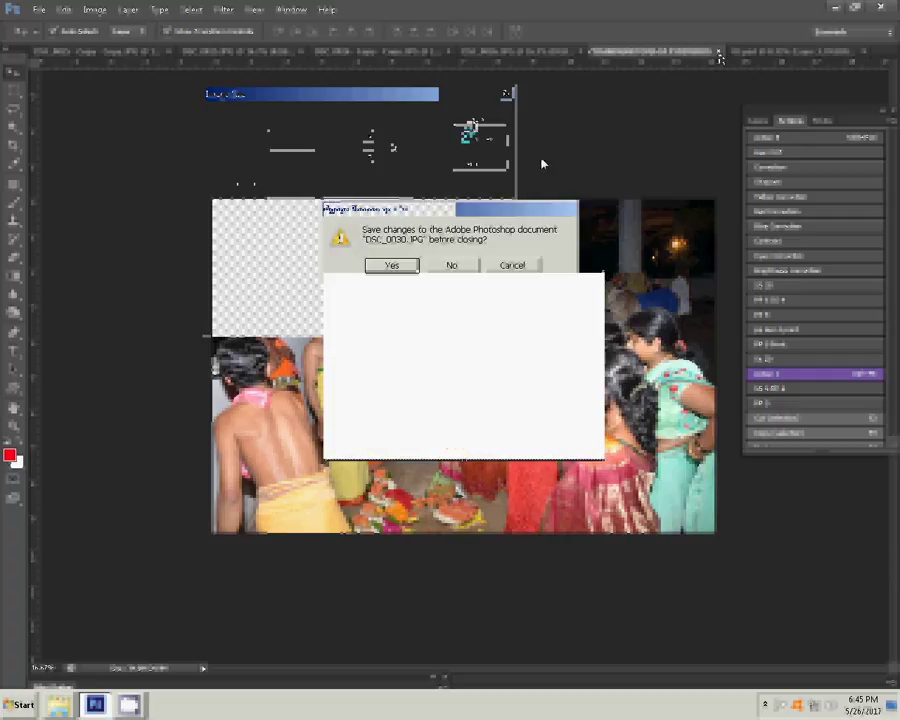
pyautogui.click(450, 266)
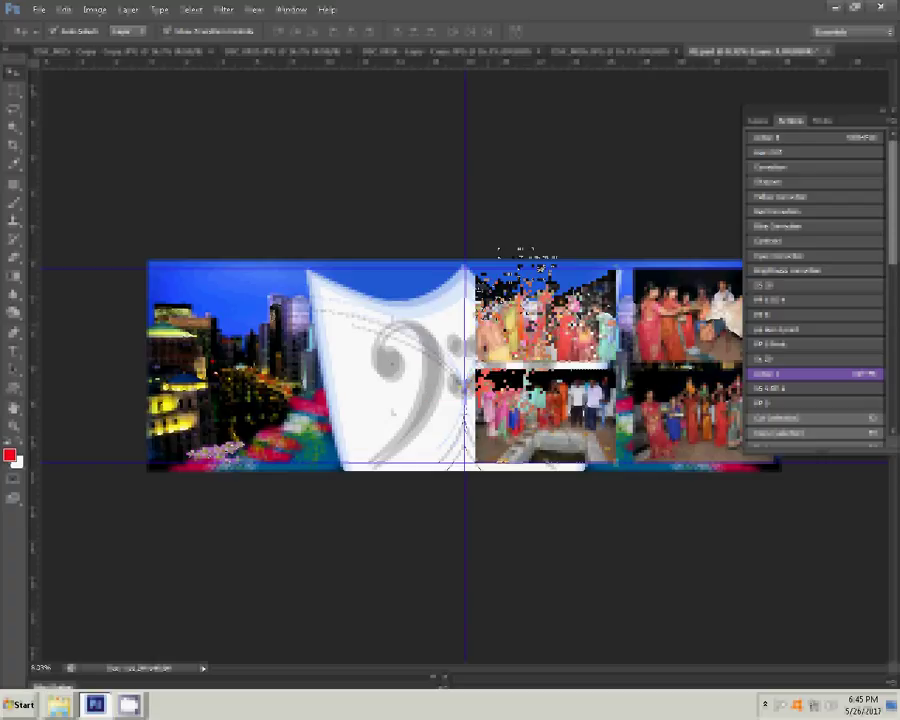
# - Change another photo's width from 14.293 to 8 inches and close it unsaved
pyautogui.click(575, 50)
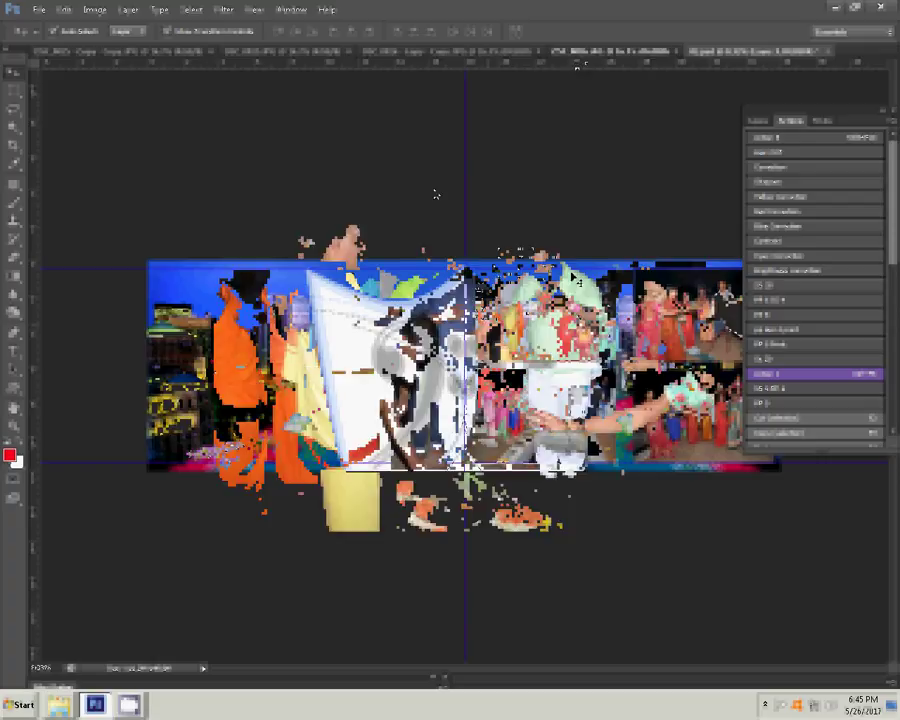
pyautogui.hotkey('ctrl', 'alt', 'i')
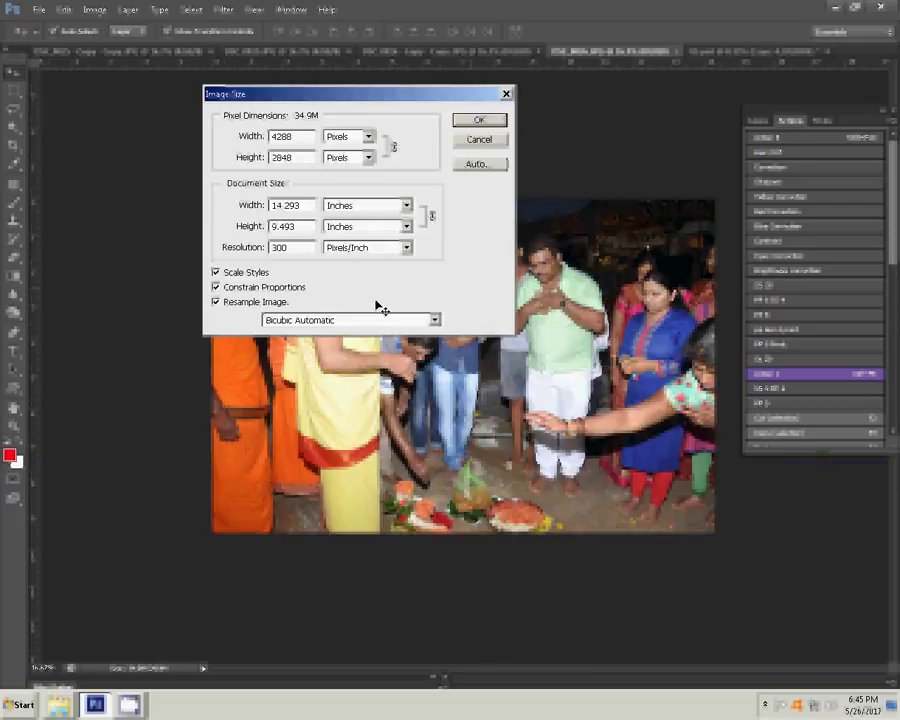
pyautogui.doubleClick(309, 204)
pyautogui.write('8')
pyautogui.click(493, 119)
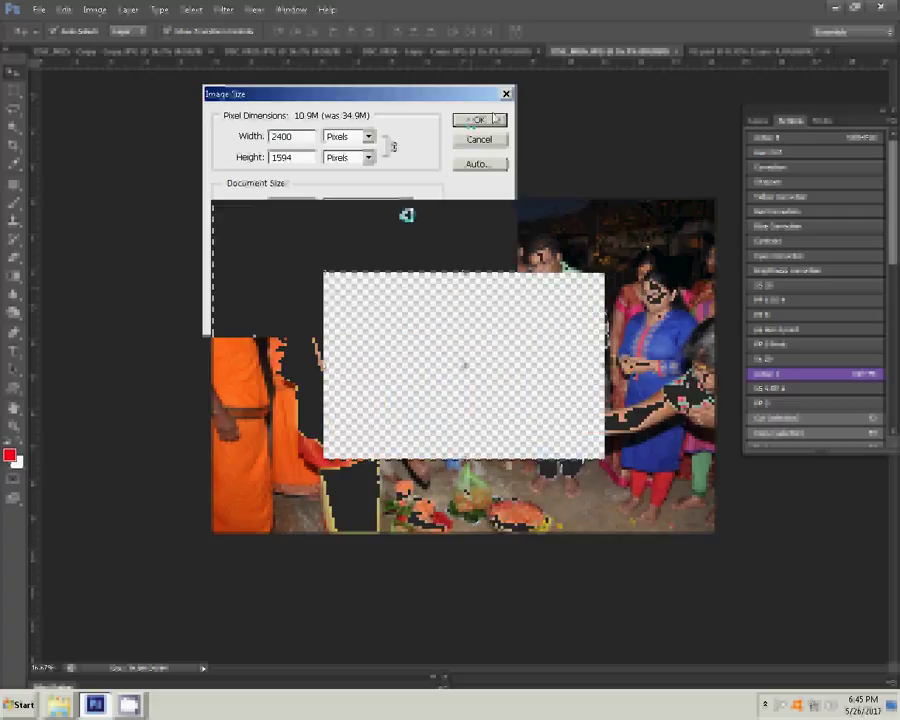
pyautogui.click(683, 51)
pyautogui.click(451, 265)
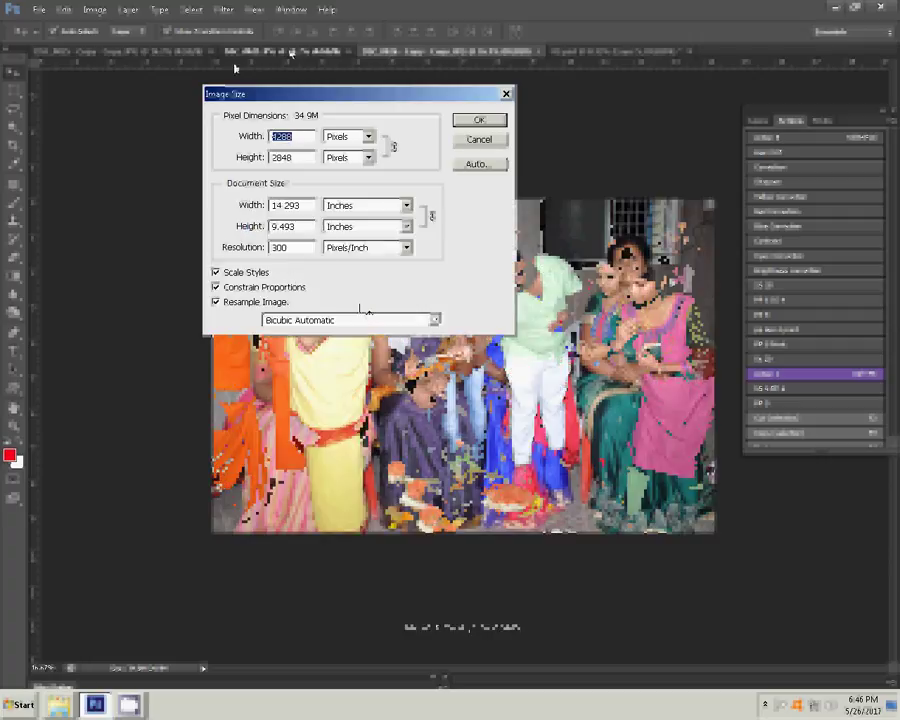
# - Change DSC_0025's width from 14.293 to 8 inches, then close it discarding changes
pyautogui.doubleClick(307, 207)
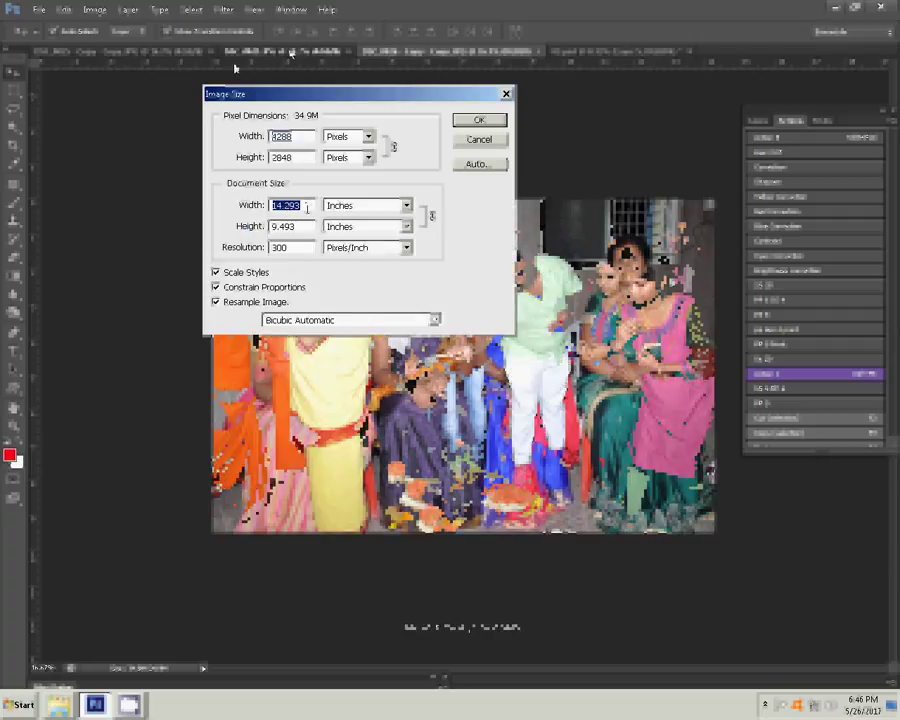
pyautogui.write('8')
pyautogui.click(479, 121)
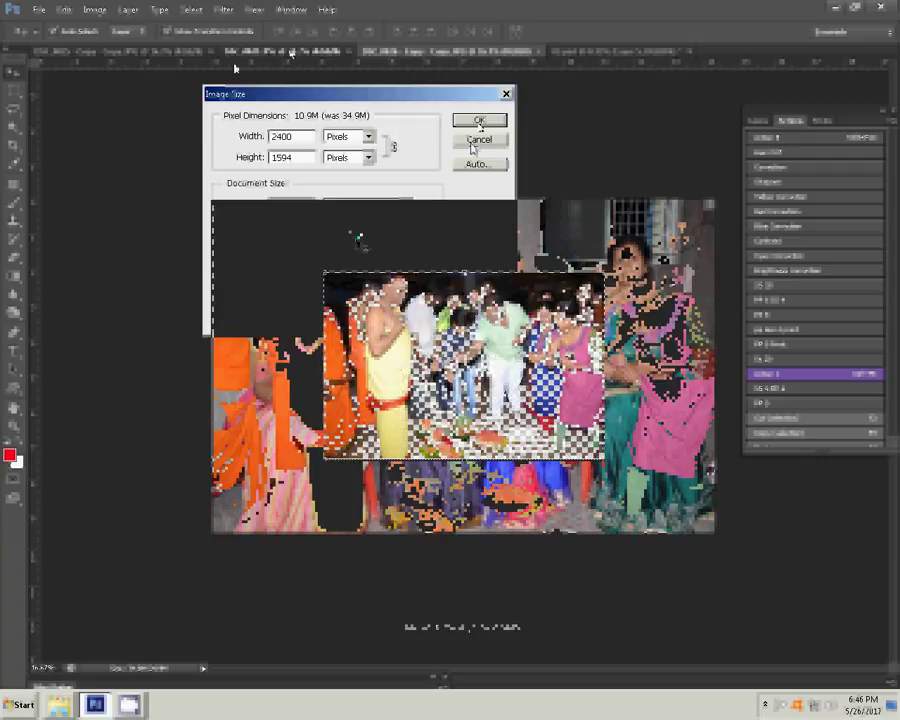
pyautogui.hotkey('ctrl', 'w')
pyautogui.press('n')
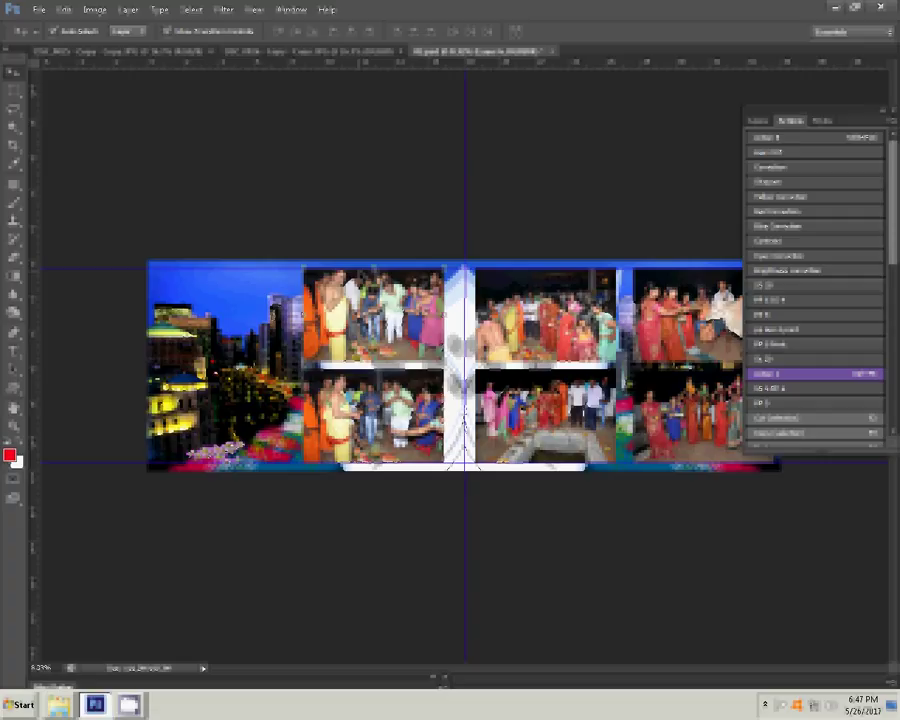
# - Resize the photo of four seated women to 8 inches wide and close it unsaved
pyautogui.click(302, 52)
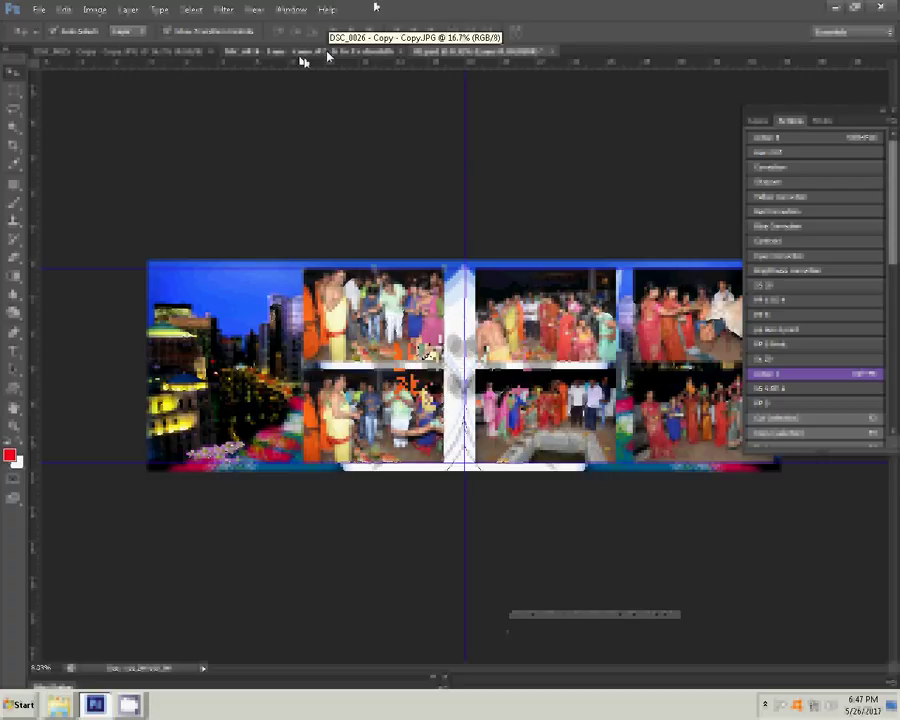
pyautogui.click(152, 56)
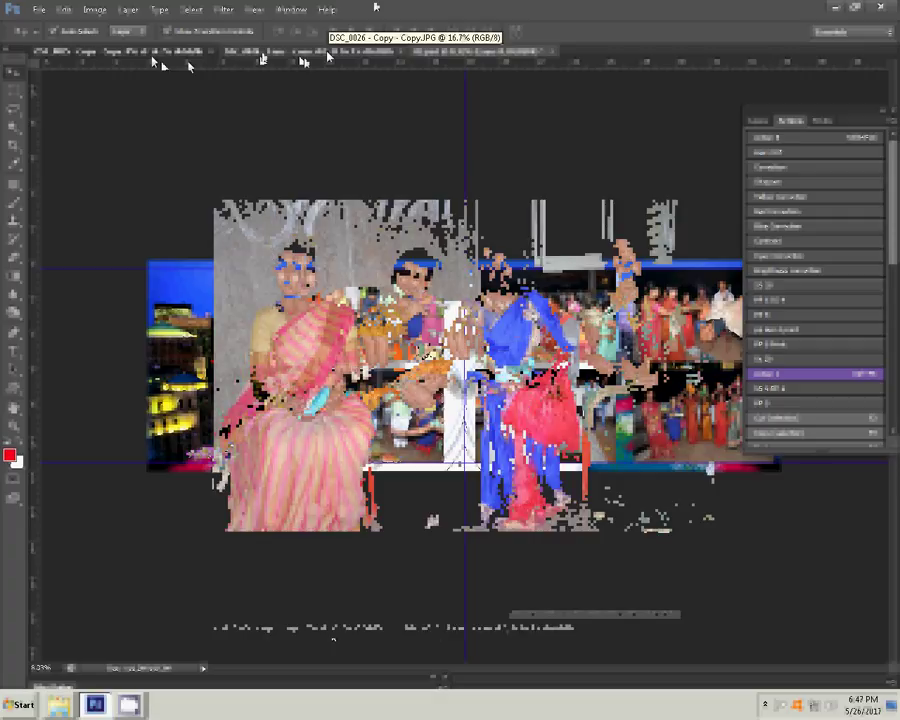
pyautogui.click(262, 52)
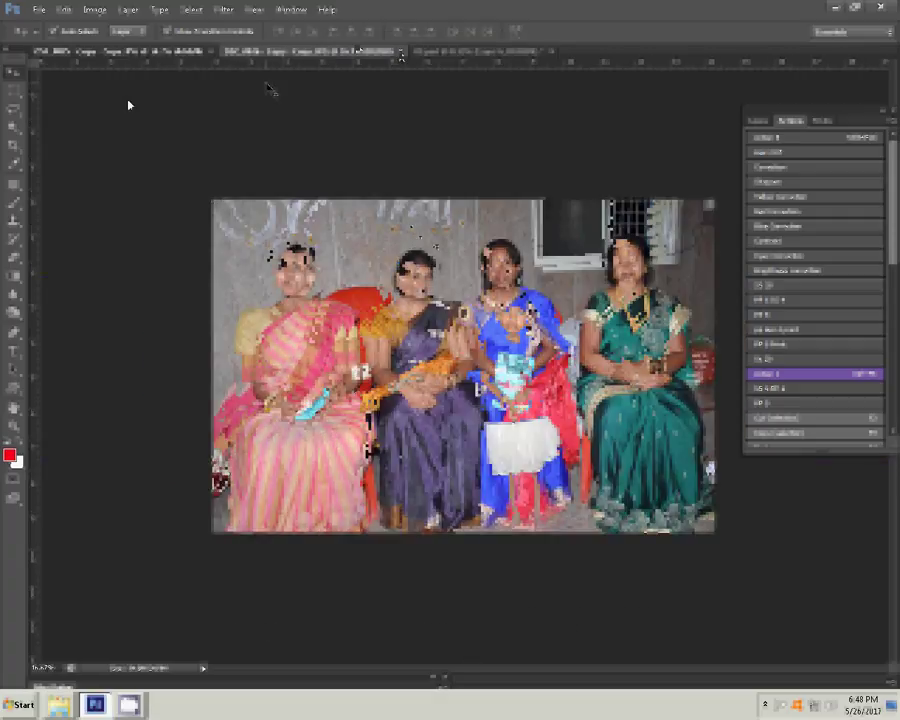
pyautogui.hotkey('ctrl', 'alt', 'i')
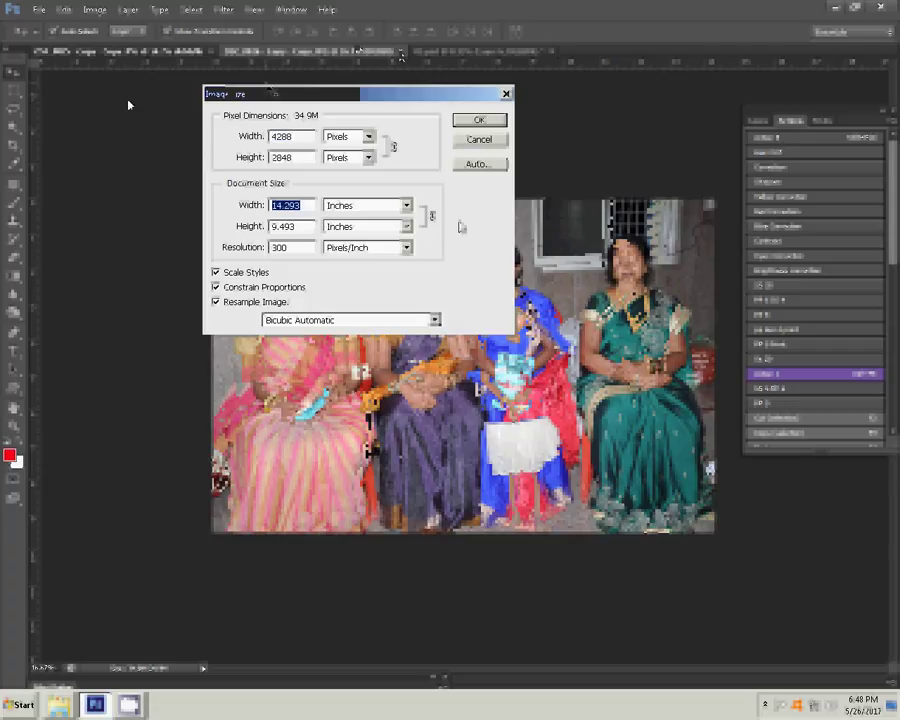
pyautogui.write('8')
pyautogui.click(479, 119)
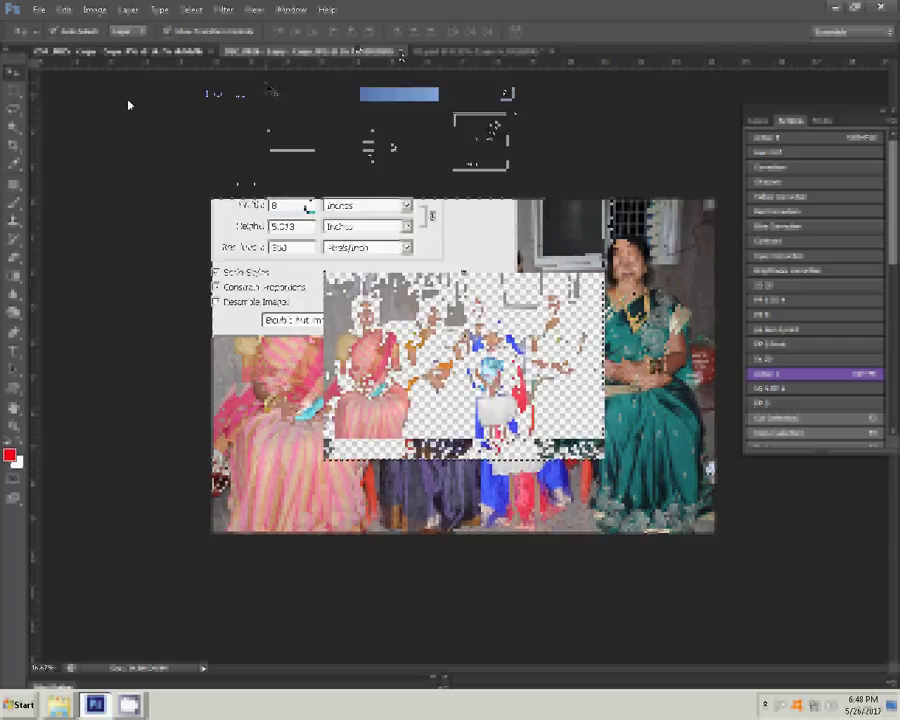
pyautogui.click(215, 51)
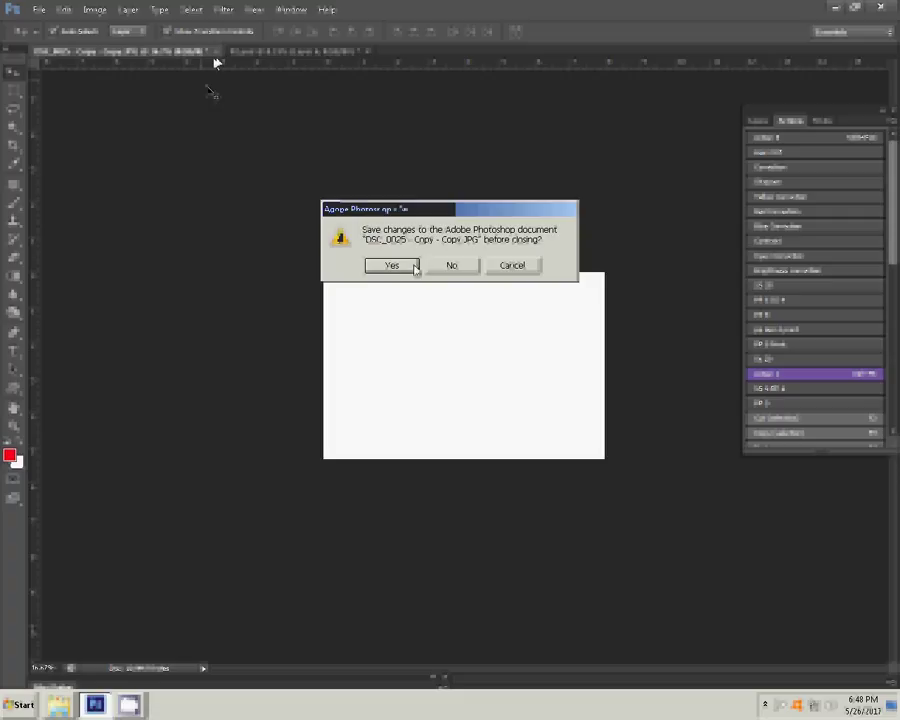
pyautogui.click(452, 265)
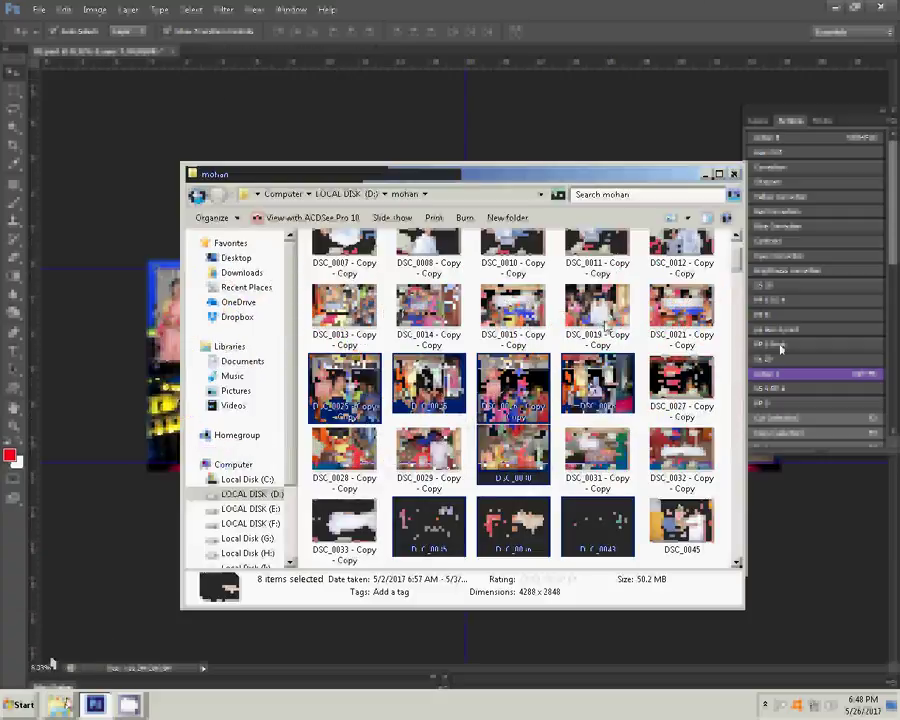
# - Move the eight used photos into the Delete folder and open DSC_0045 in Photoshop
pyautogui.scroll(2, 605, 322)
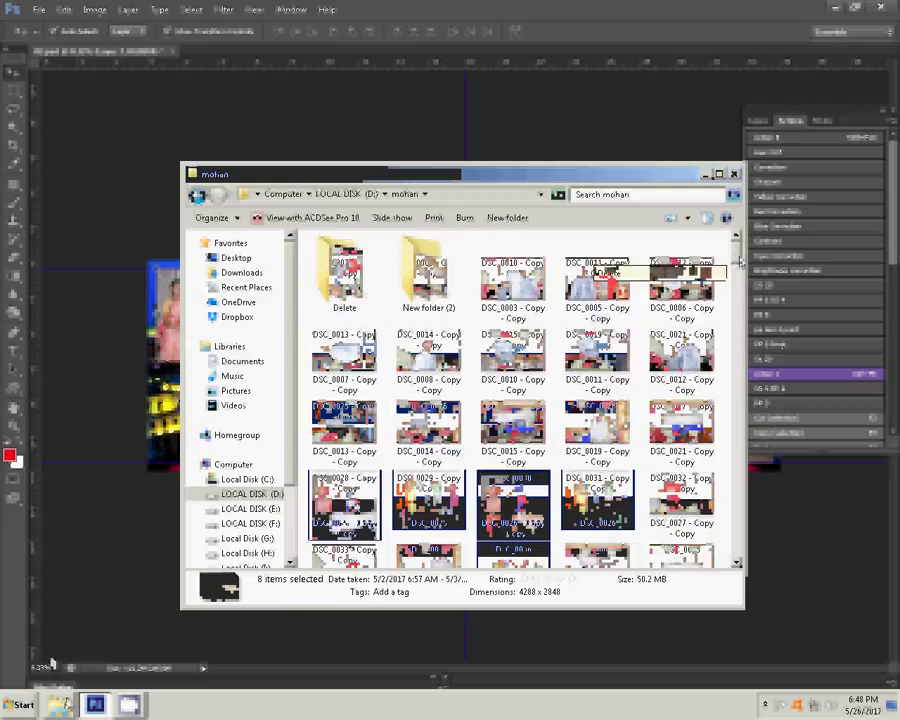
pyautogui.moveTo(595, 266); pyautogui.dragTo(344, 282)
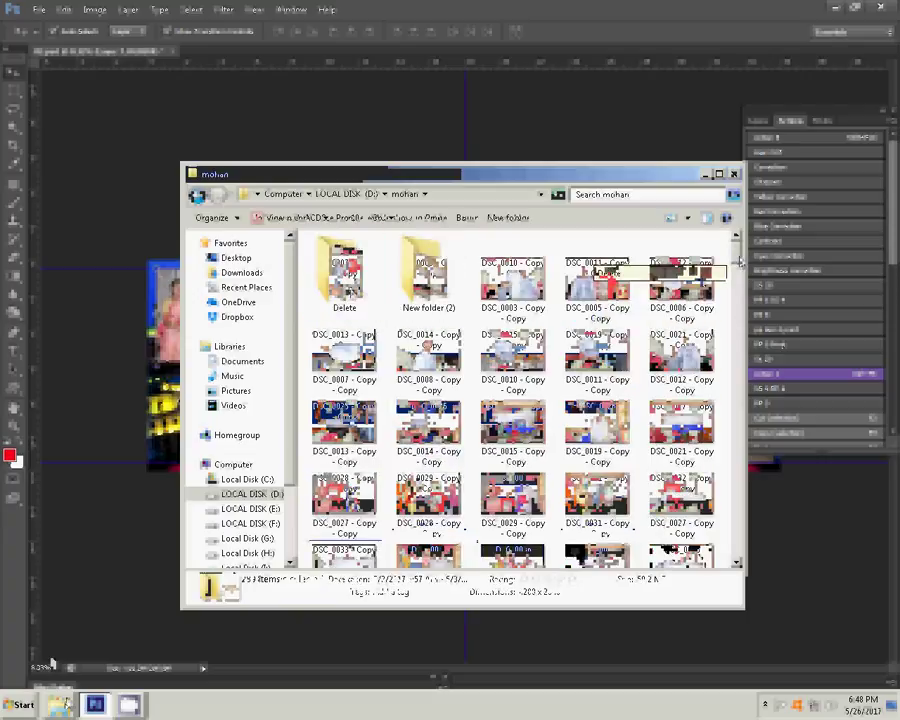
pyautogui.scroll(-3, 463, 289)
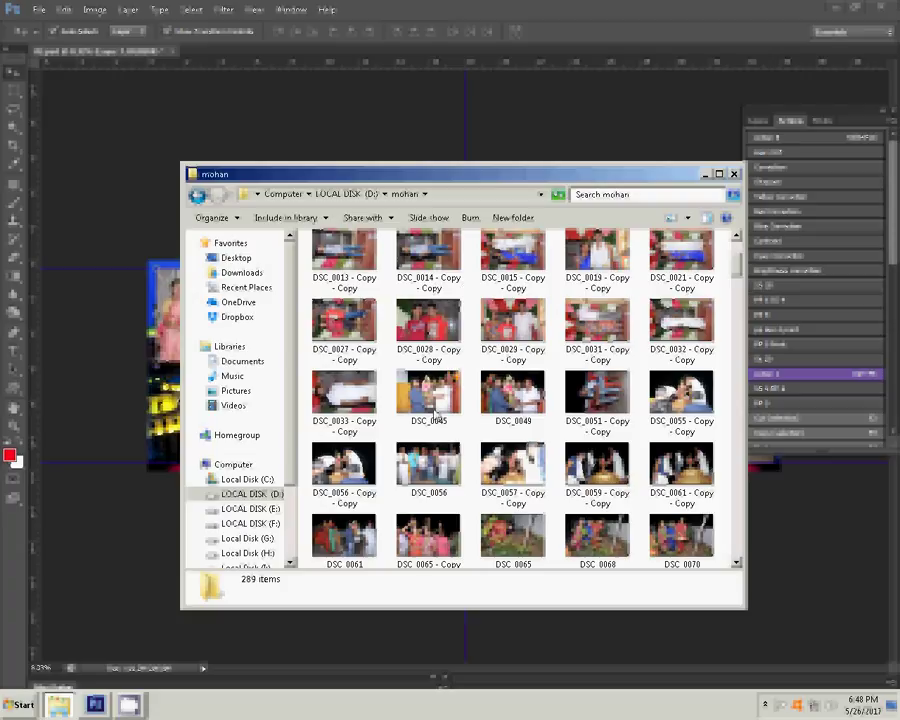
pyautogui.moveTo(430, 392)
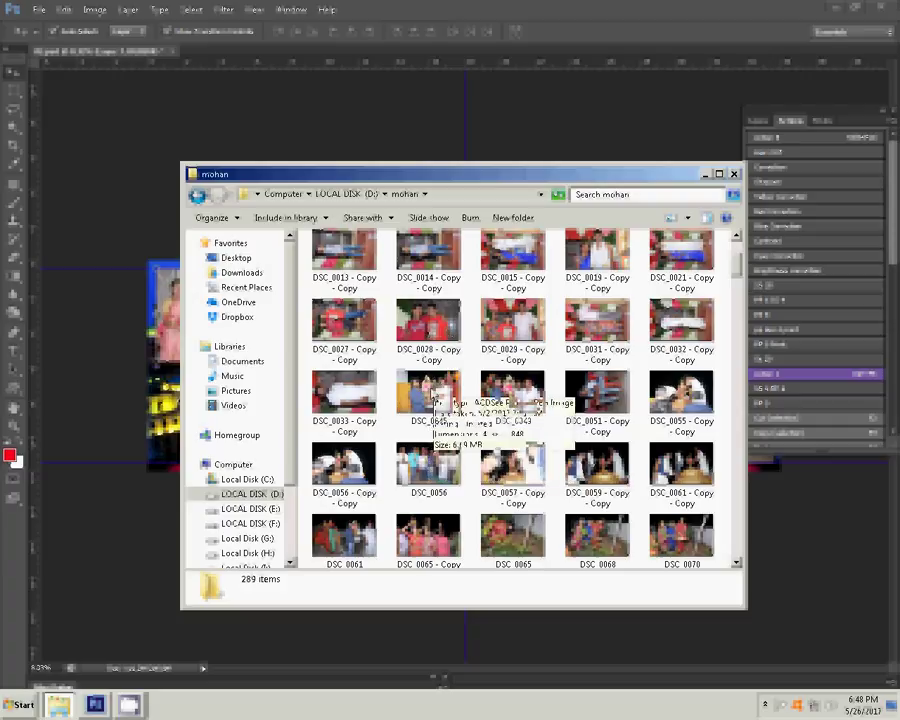
pyautogui.click(440, 400)
pyautogui.doubleClick(440, 405)
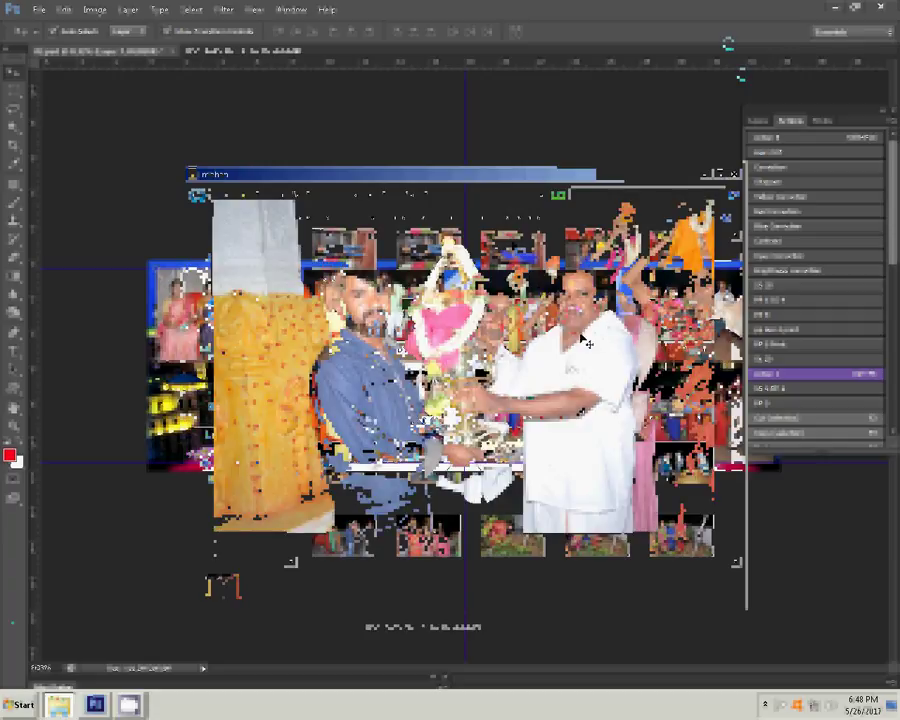
# - Set DSC_0045's document width to 8 inches, then close it without saving
pyautogui.hotkey('ctrl', 'alt', 'i')
pyautogui.doubleClick(290, 205)
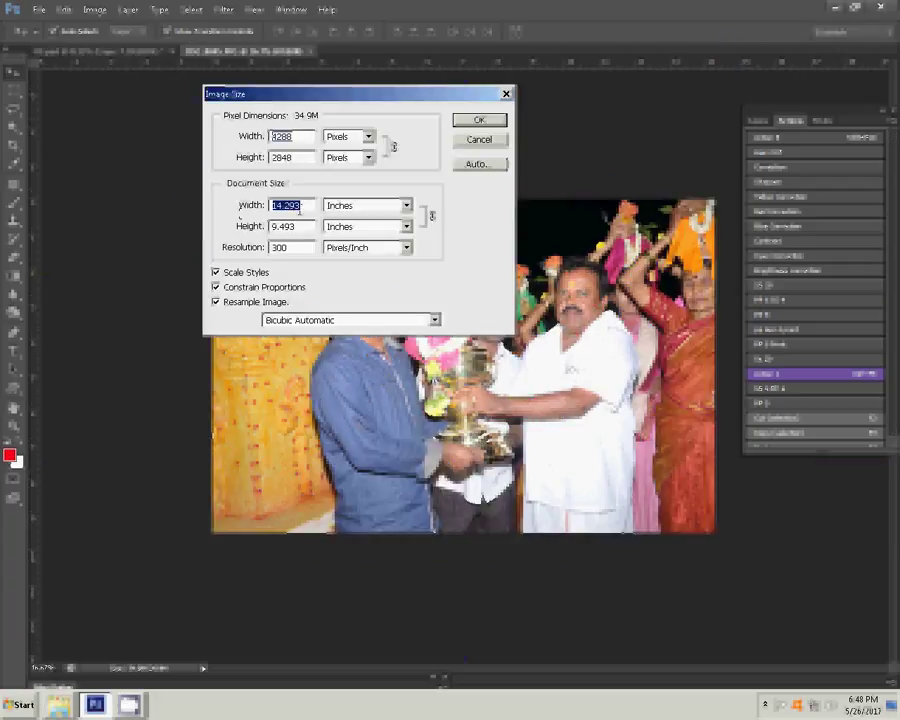
pyautogui.write('8')
pyautogui.click(481, 121)
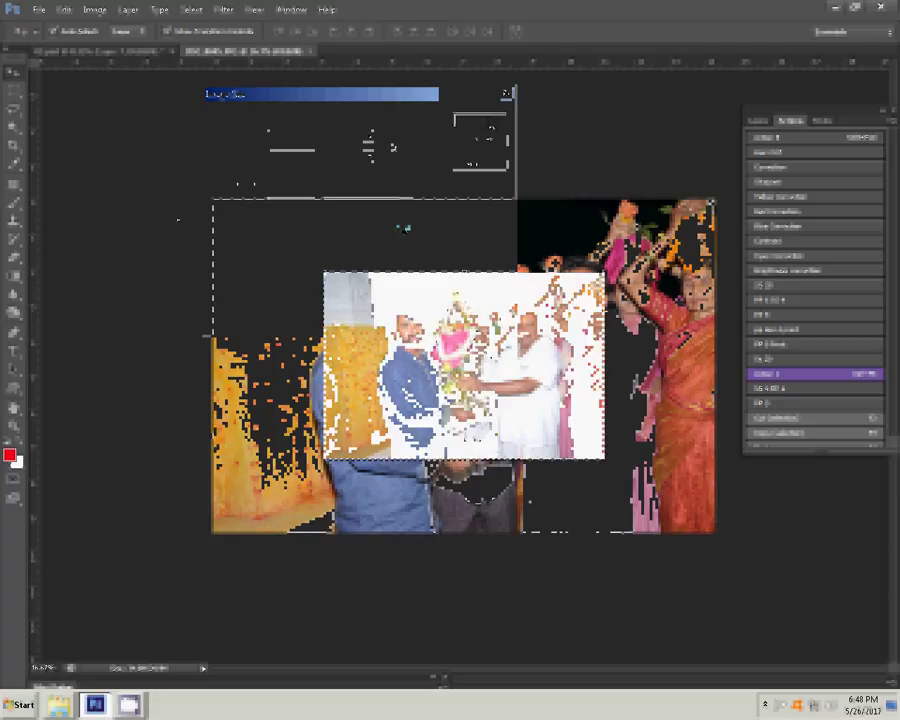
pyautogui.hotkey('ctrl', 'w')
pyautogui.press('n')
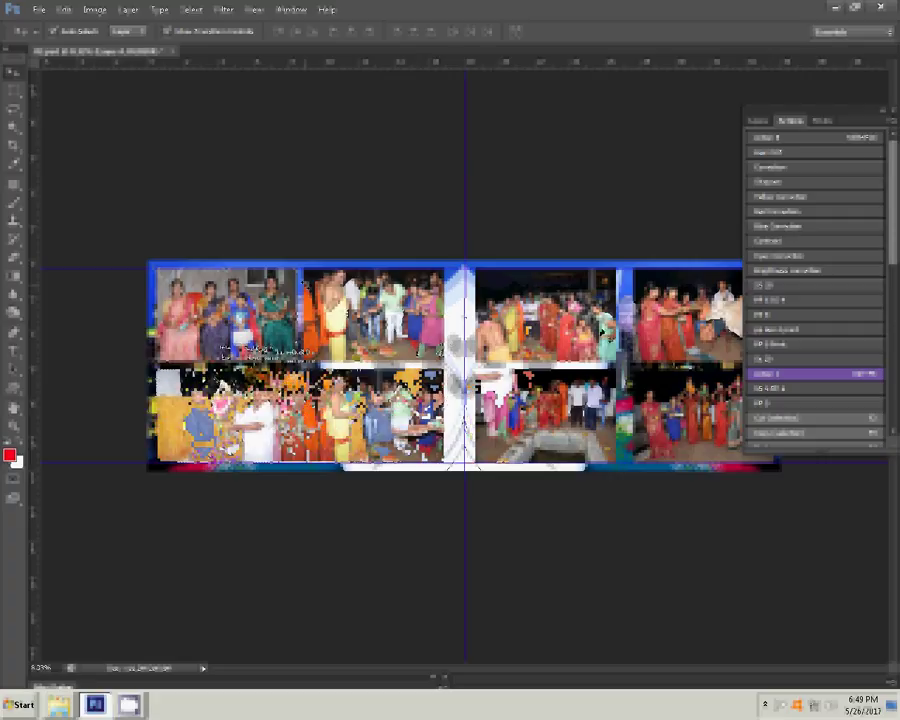
# - Hide the background layer and give the photo layer an outside 33ff00 green stroke, then start Save As
pyautogui.click(758, 121)
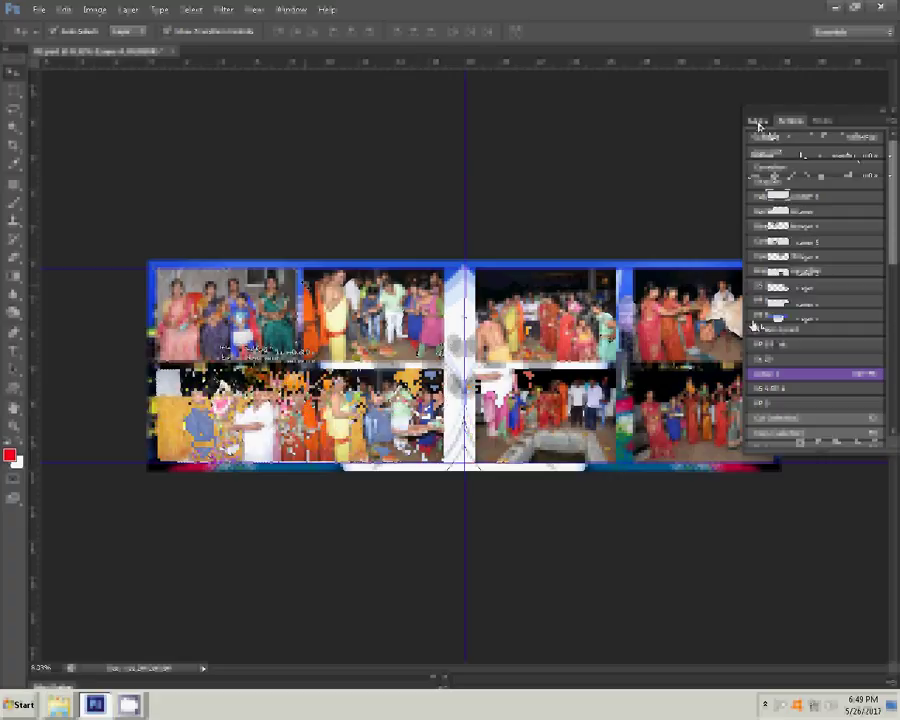
pyautogui.click(755, 328)
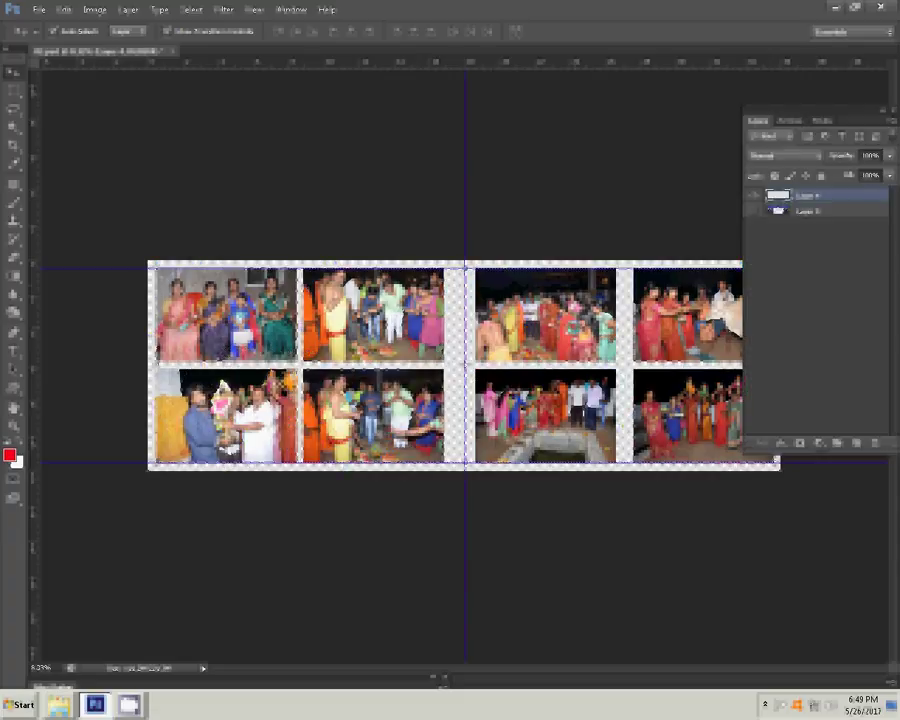
pyautogui.click(779, 443)
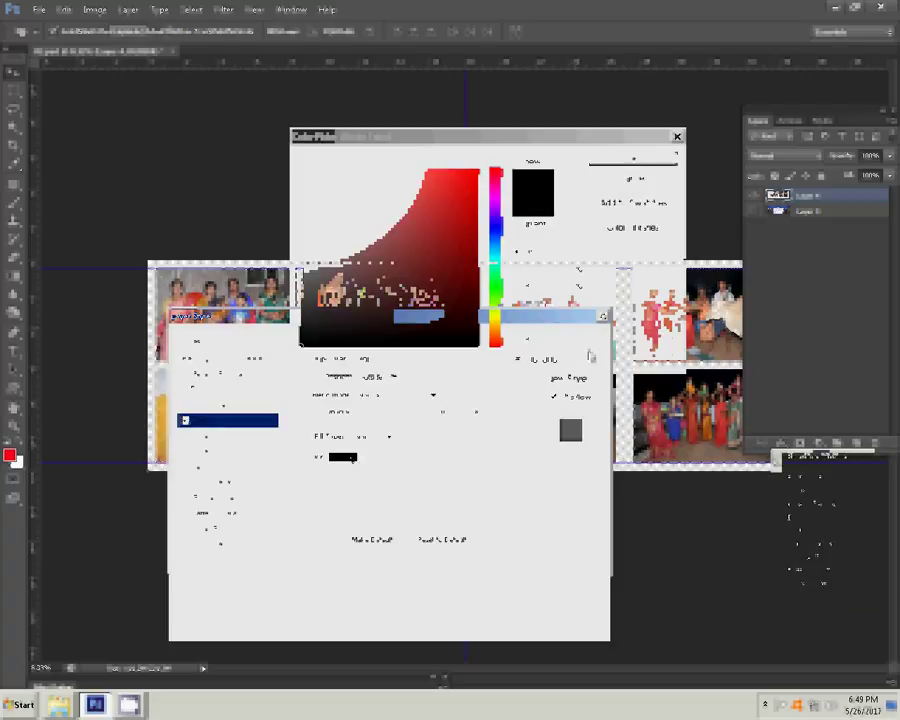
pyautogui.write('33ff00')
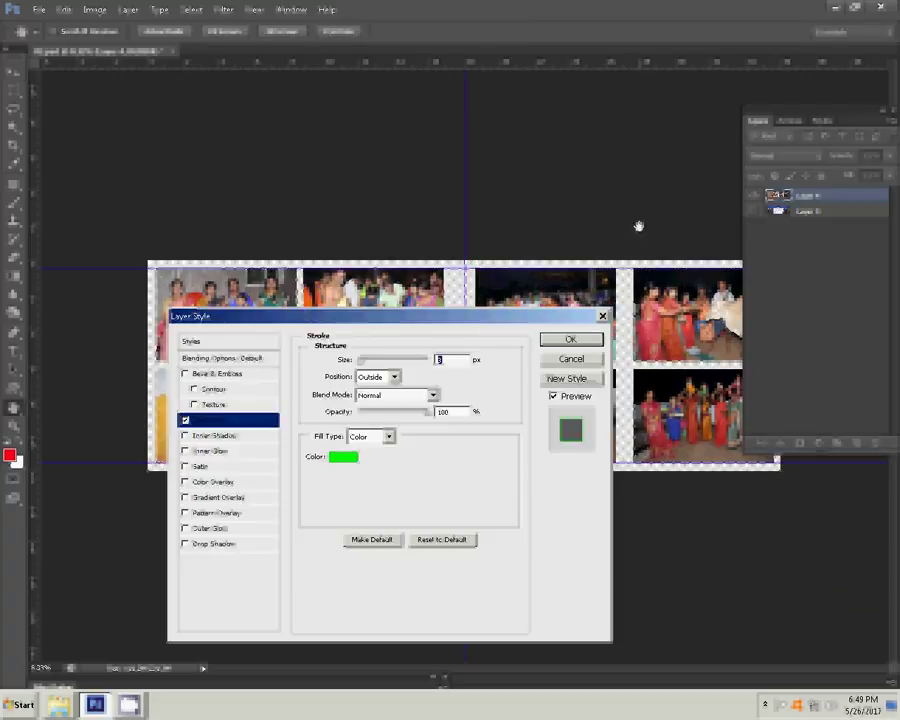
pyautogui.click(588, 345)
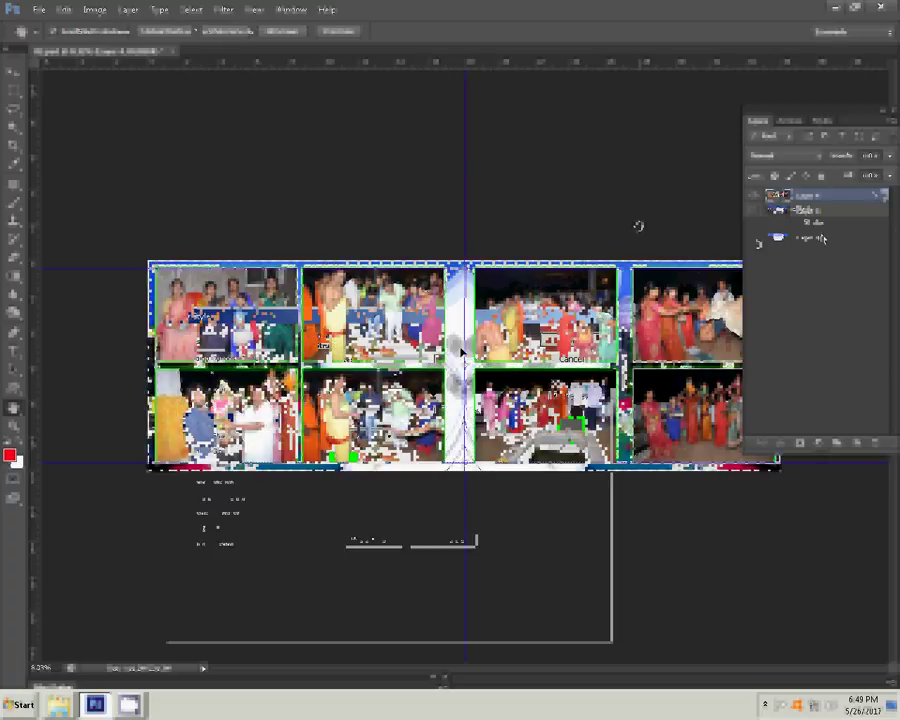
pyautogui.hotkey('ctrl', 'shift', 's')
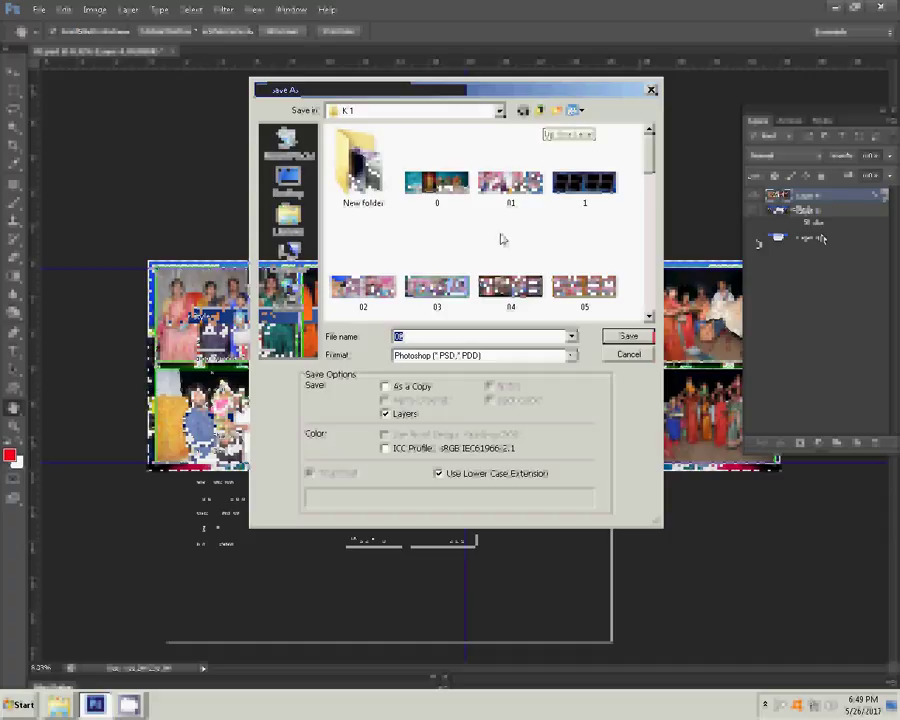
# - Save the page in Photoshop format as 03 in the folder holding pages 01 and 02
pyautogui.click(360, 175)
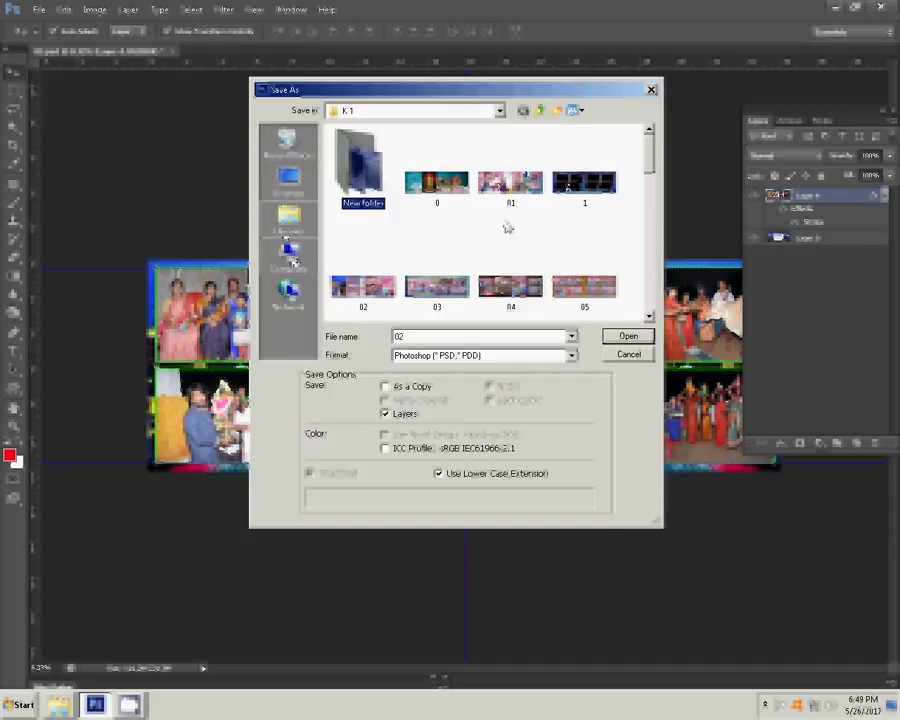
pyautogui.click(287, 143)
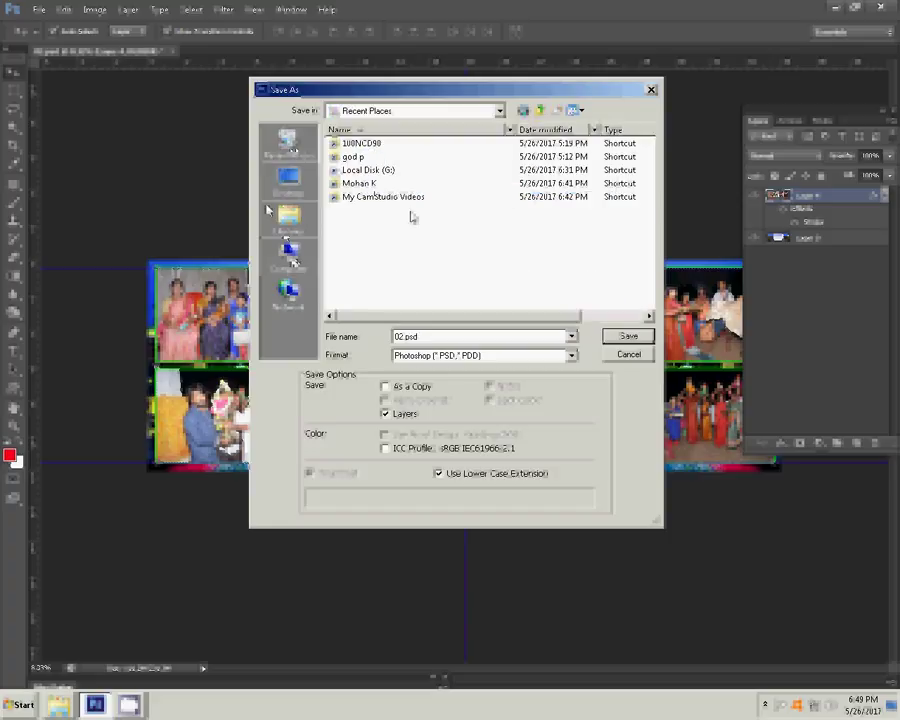
pyautogui.click(370, 184)
pyautogui.press('Return')
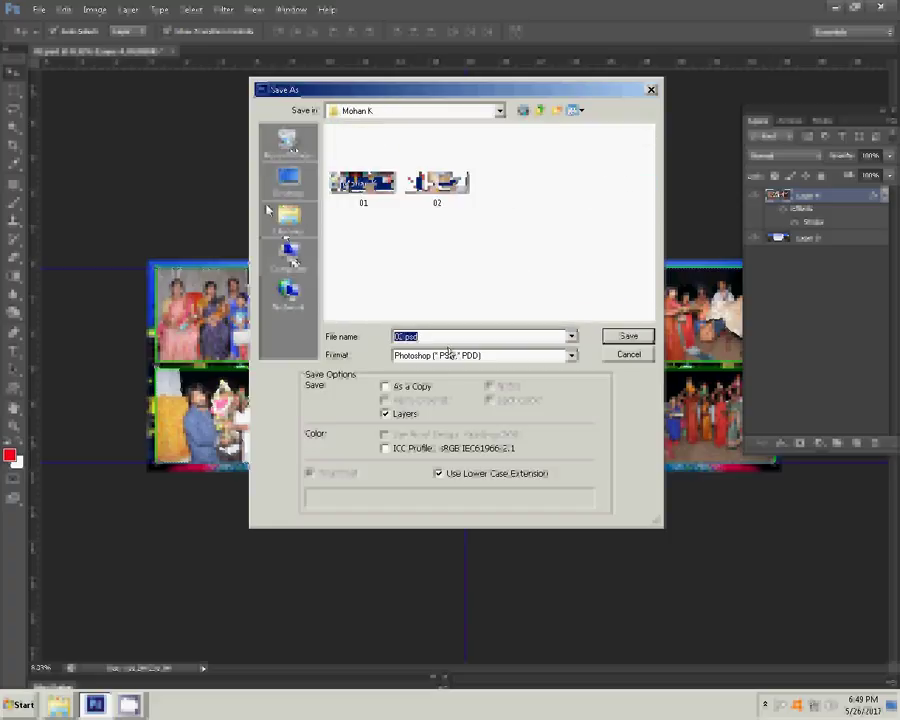
pyautogui.write('03')
pyautogui.click(603, 340)
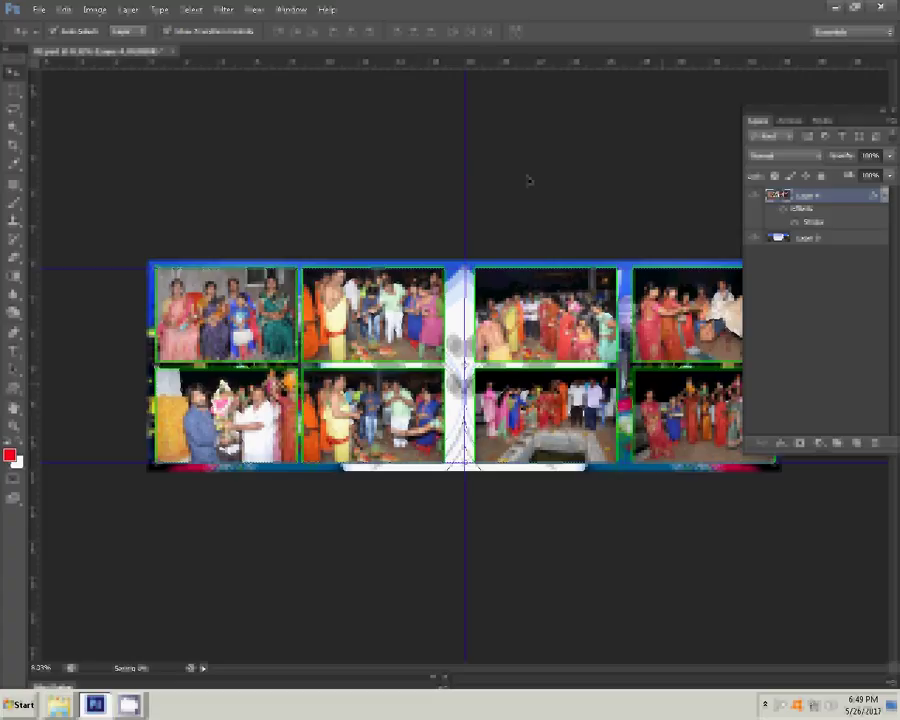